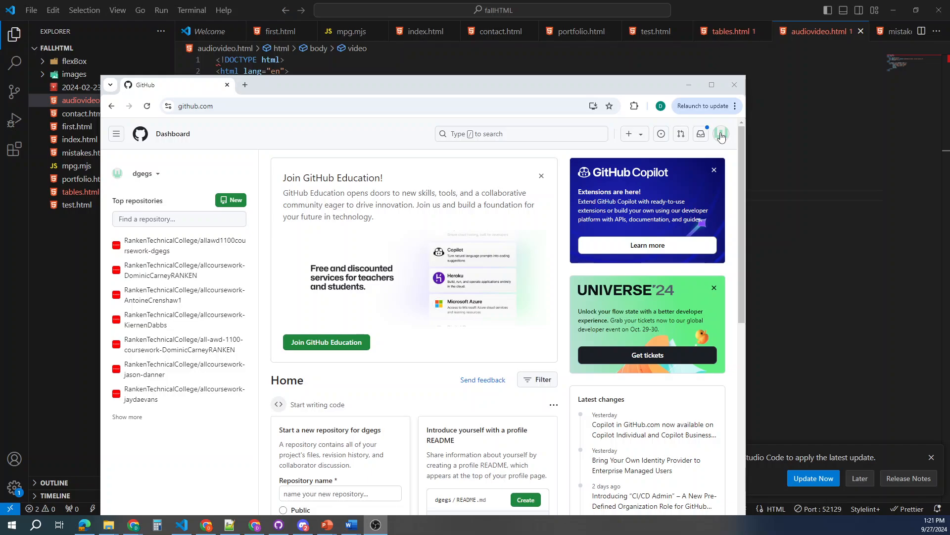
Step: Start a new repository from the account's own repository list and choose the personal account as its owner
{"action": "left_click", "coordinate": [721, 135]}
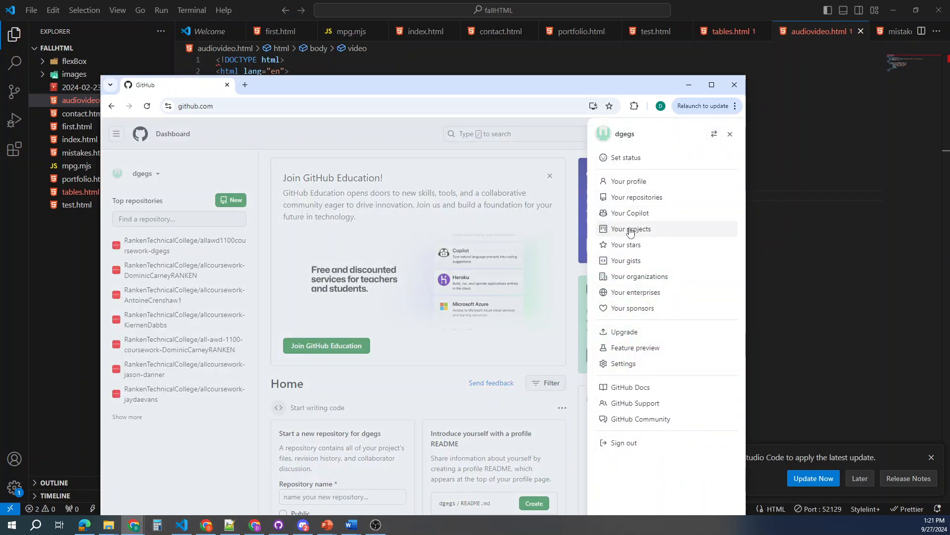
{"action": "left_click", "coordinate": [629, 198]}
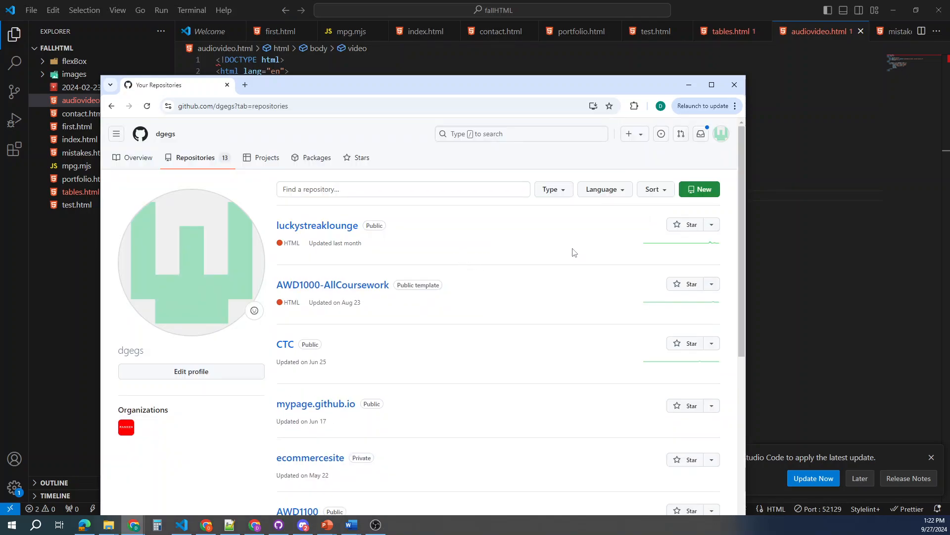
{"action": "left_click", "coordinate": [702, 192]}
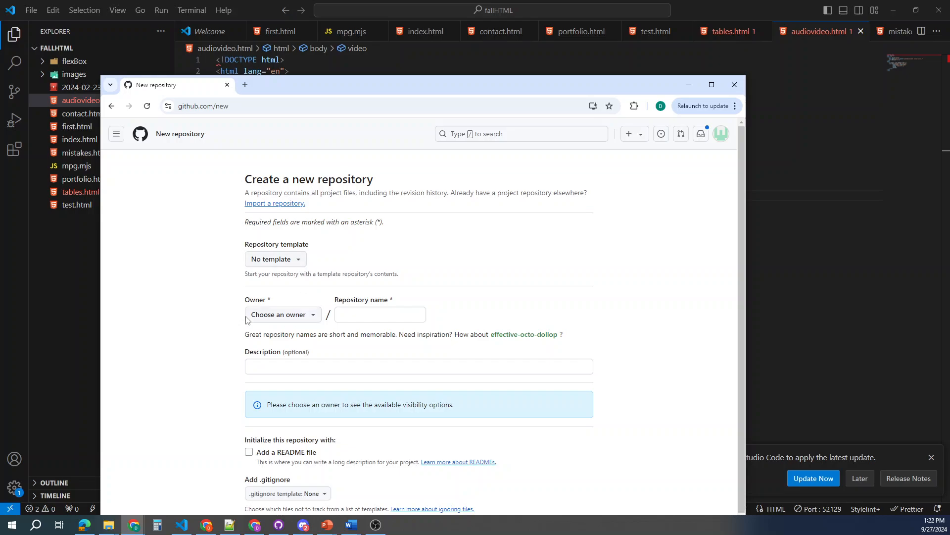
{"action": "left_click", "coordinate": [317, 319]}
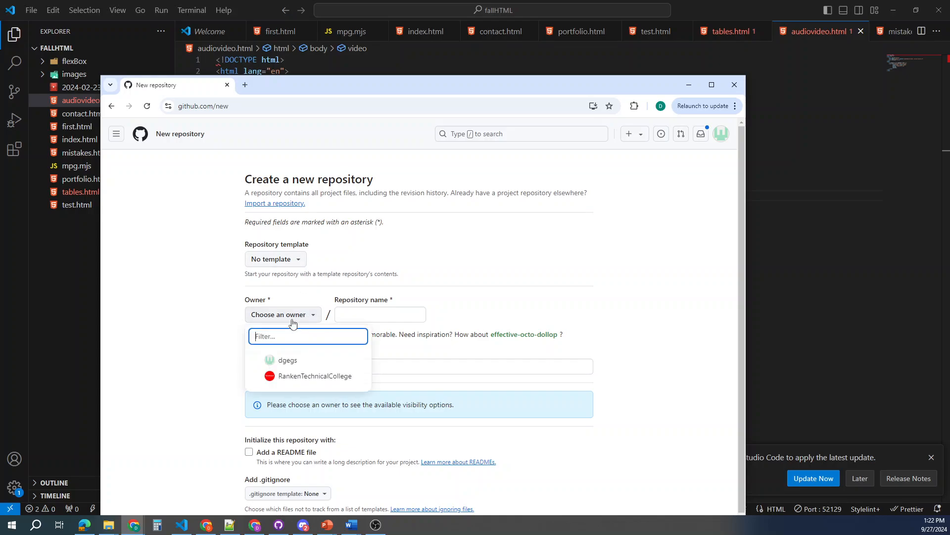
{"action": "left_click", "coordinate": [290, 362]}
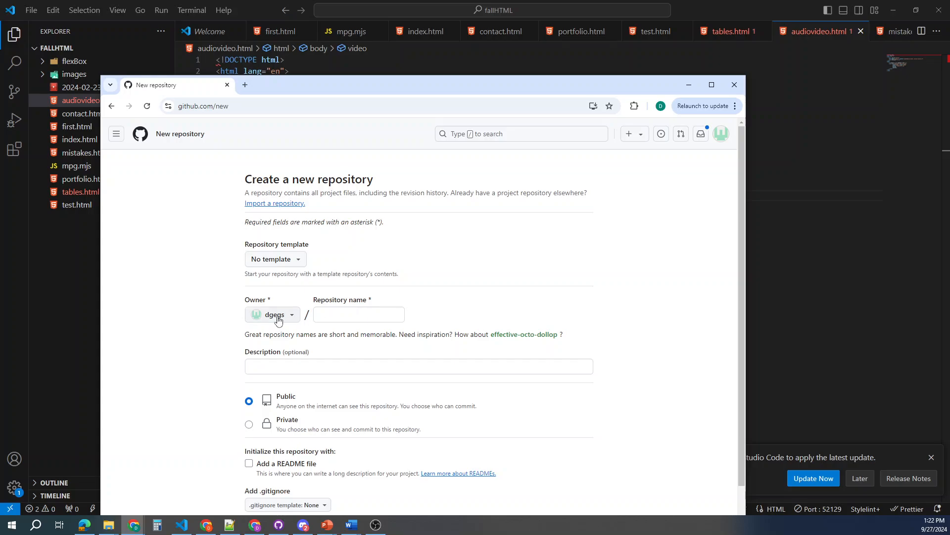
Step: Name the new repository dgegs1.github.io, keeping the personal account as owner
{"action": "left_click", "coordinate": [344, 316]}
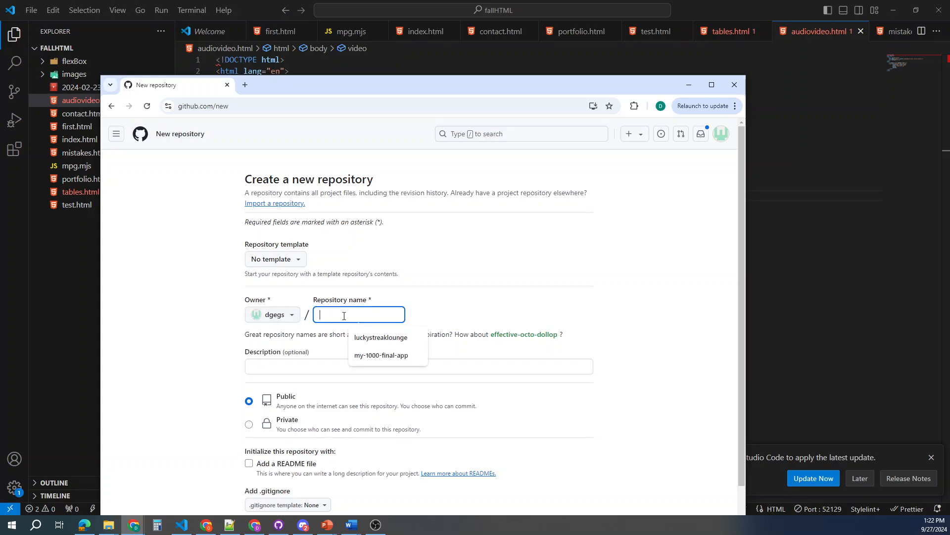
{"action": "left_click", "coordinate": [444, 296]}
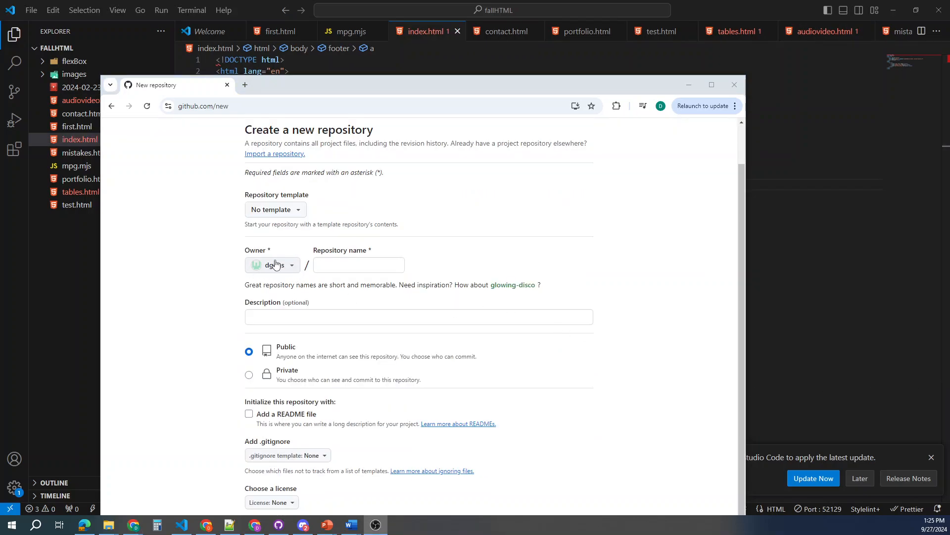
{"action": "left_click", "coordinate": [292, 268]}
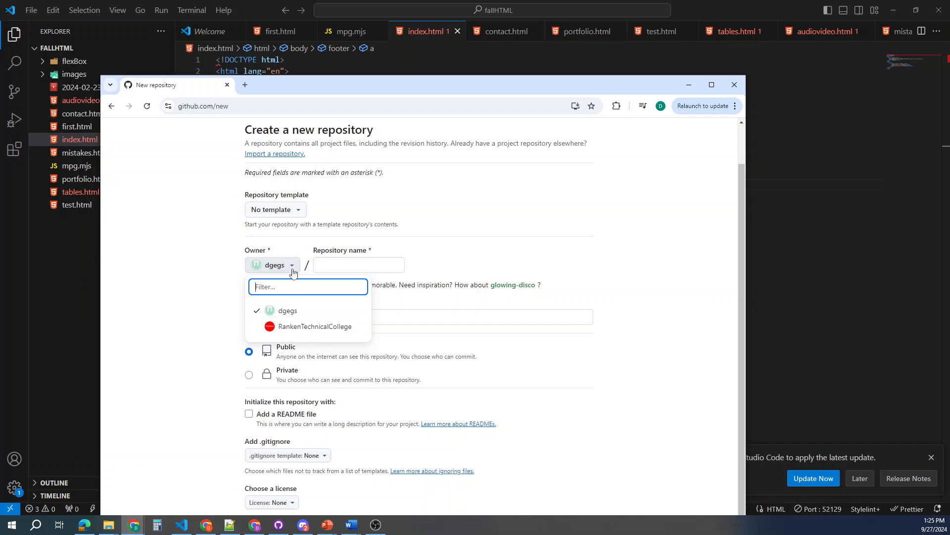
{"action": "left_click", "coordinate": [293, 271]}
{"action": "left_click", "coordinate": [344, 268]}
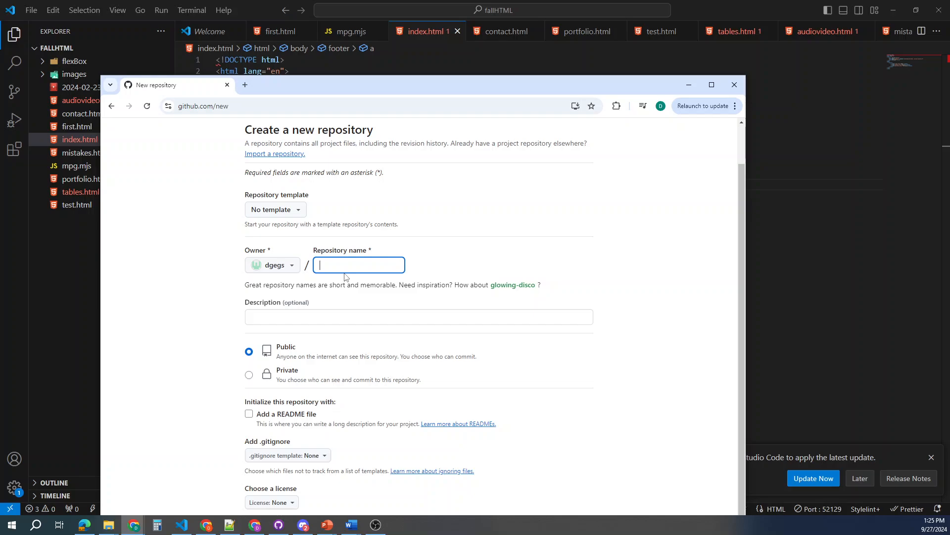
{"action": "type", "text": "d"}
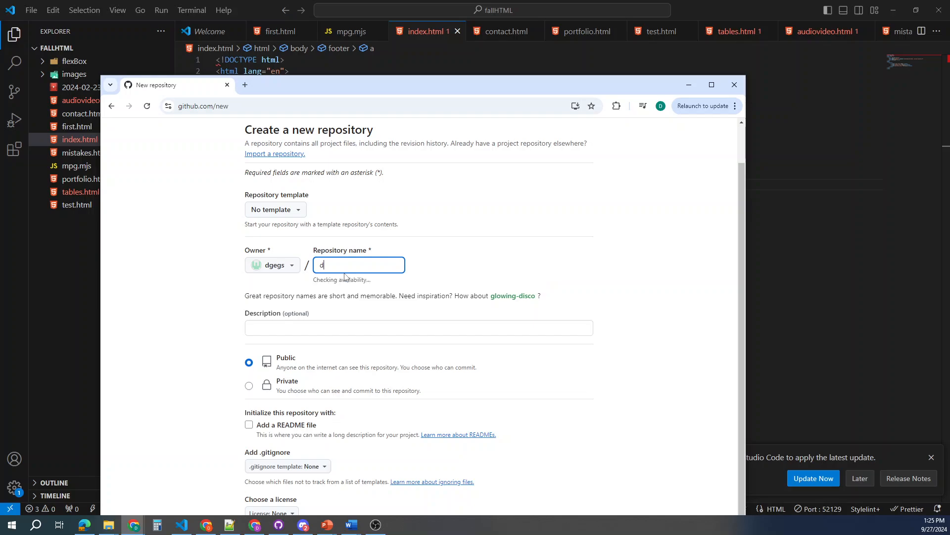
{"action": "type", "text": "gegs.github.io"}
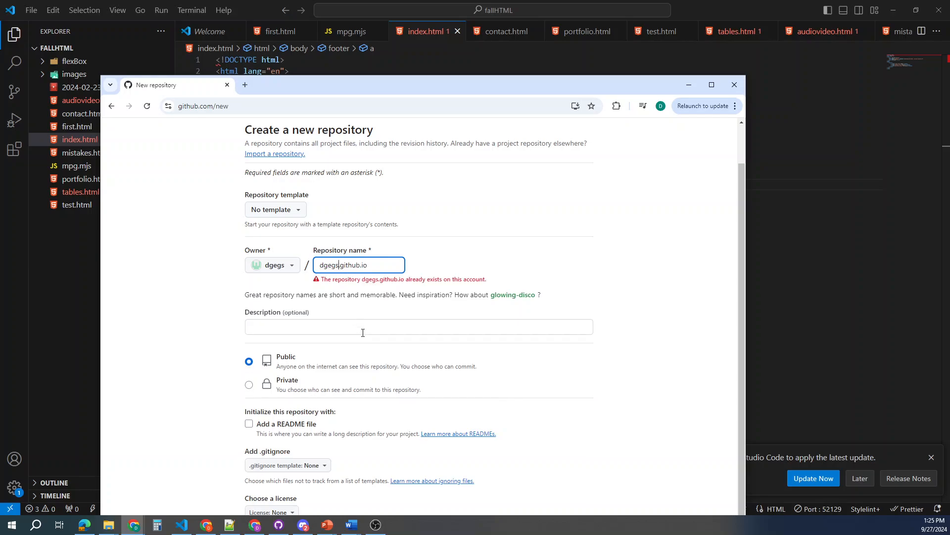
{"action": "type", "text": "1"}
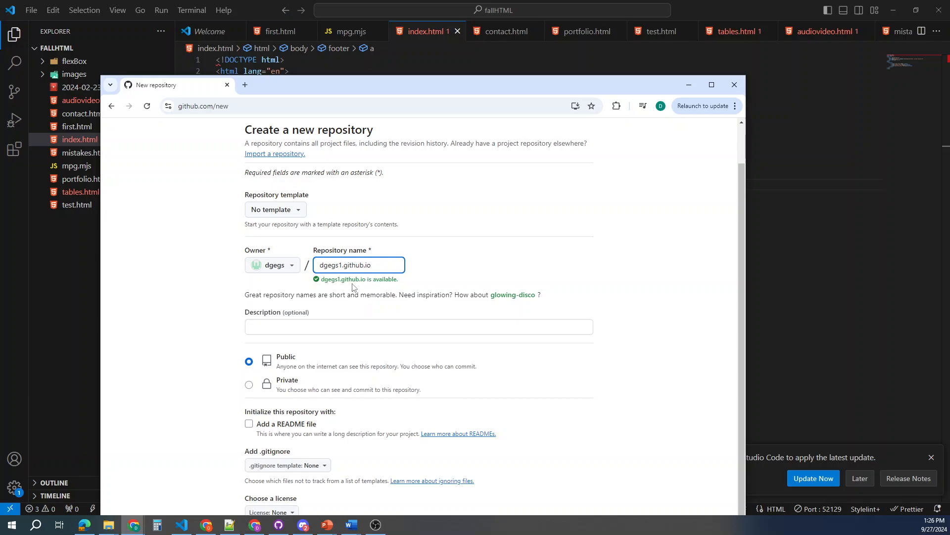
Step: Include a README file and create the public repository
{"action": "scroll", "coordinate": [365, 333], "scroll_direction": "down", "scroll_amount": 2}
{"action": "scroll", "coordinate": [364, 333], "scroll_direction": "down", "scroll_amount": 1}
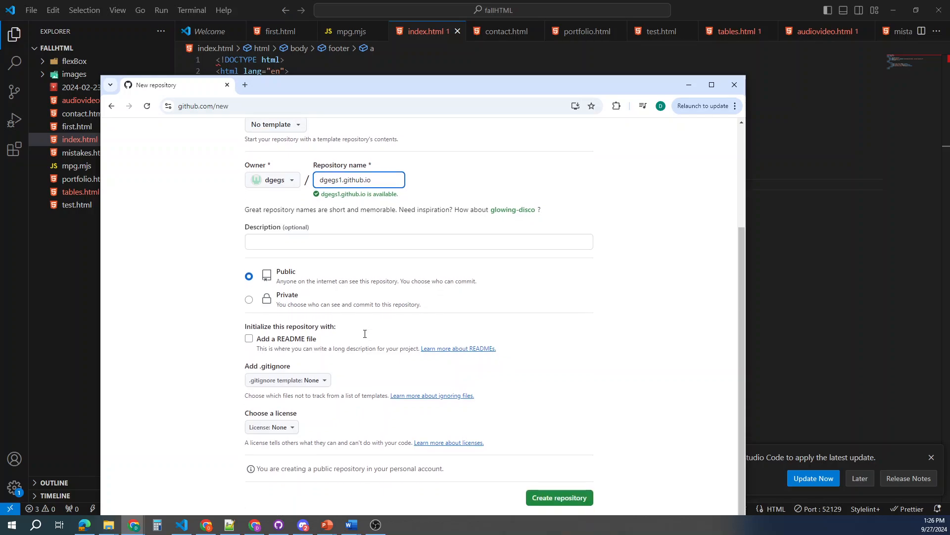
{"action": "left_click", "coordinate": [248, 338]}
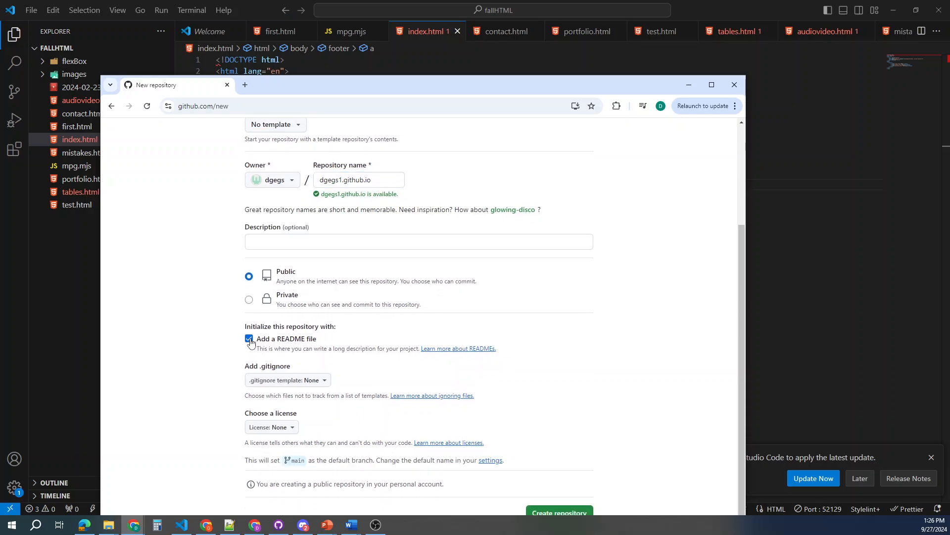
{"action": "scroll", "coordinate": [436, 413], "scroll_direction": "down", "scroll_amount": 1}
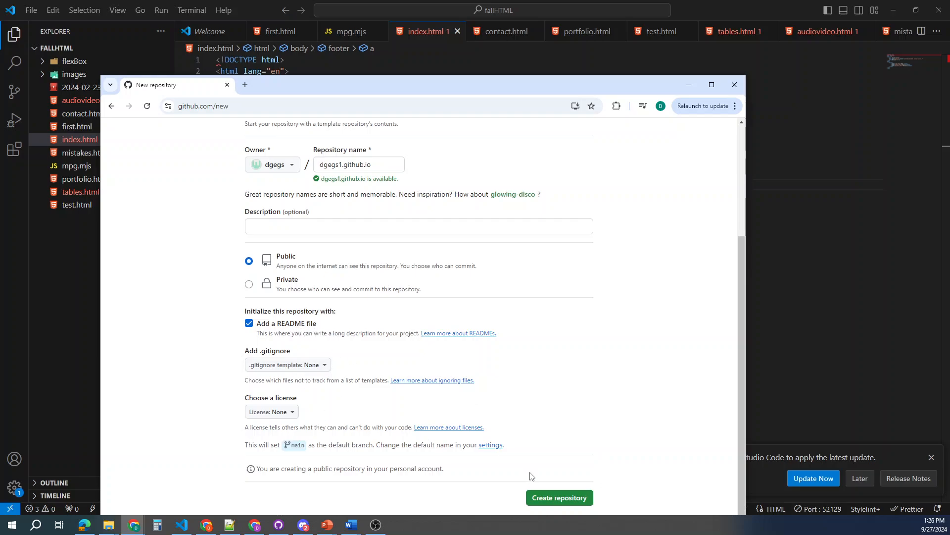
{"action": "left_click", "coordinate": [549, 498]}
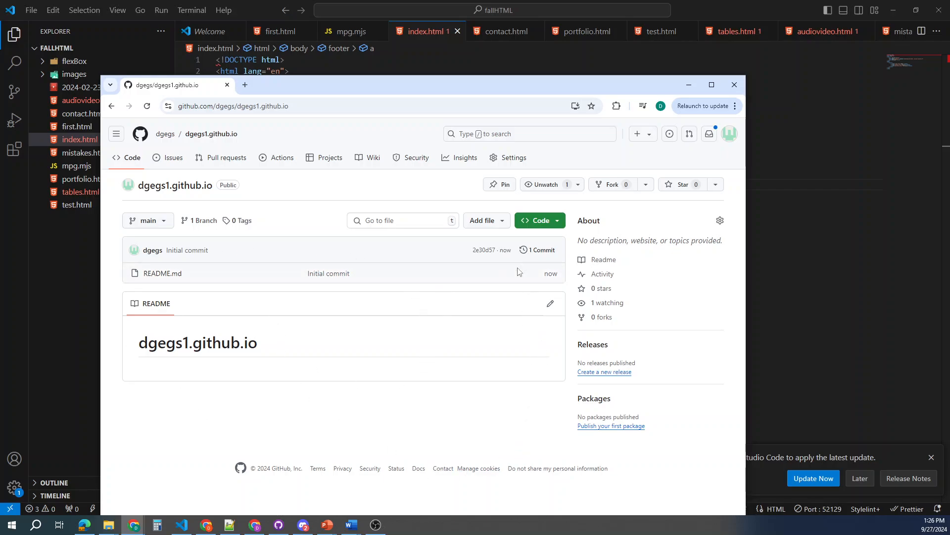
Step: Open the repository's file upload page and move the browser window aside to expose the Visual Studio Code file list
{"action": "left_click", "coordinate": [494, 225]}
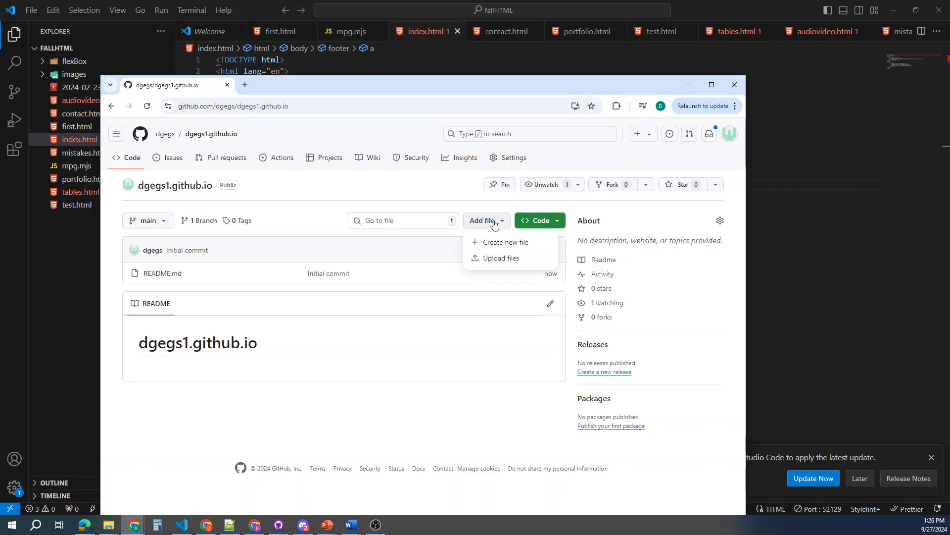
{"action": "left_click", "coordinate": [498, 260]}
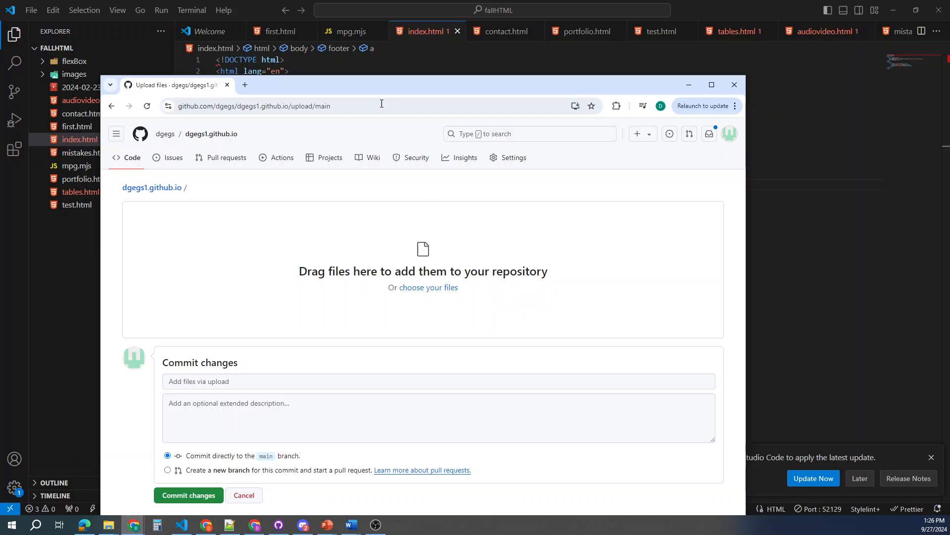
{"action": "left_click_drag", "start_coordinate": [394, 96], "coordinate": [559, 103]}
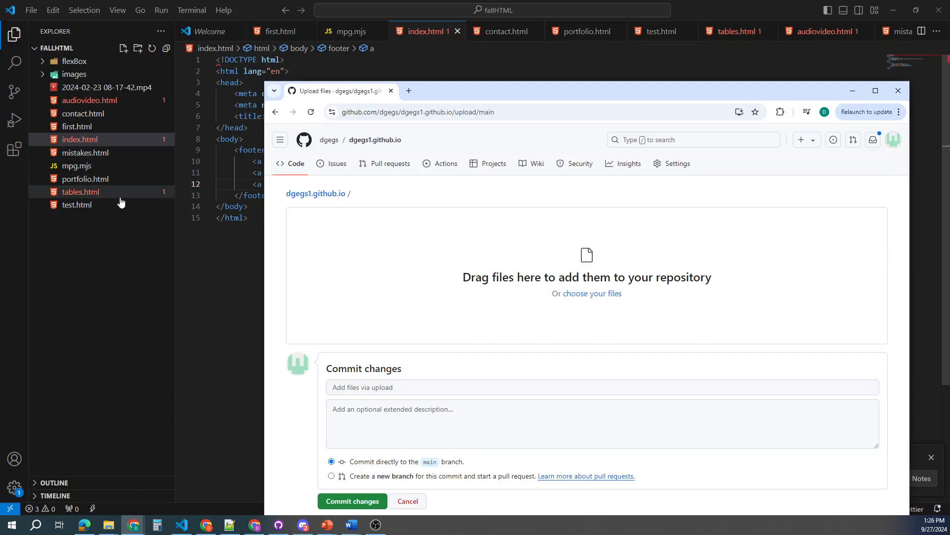
Step: Try to bring index.html from the Visual Studio Code file list into the repository upload area
{"action": "left_click", "coordinate": [81, 141]}
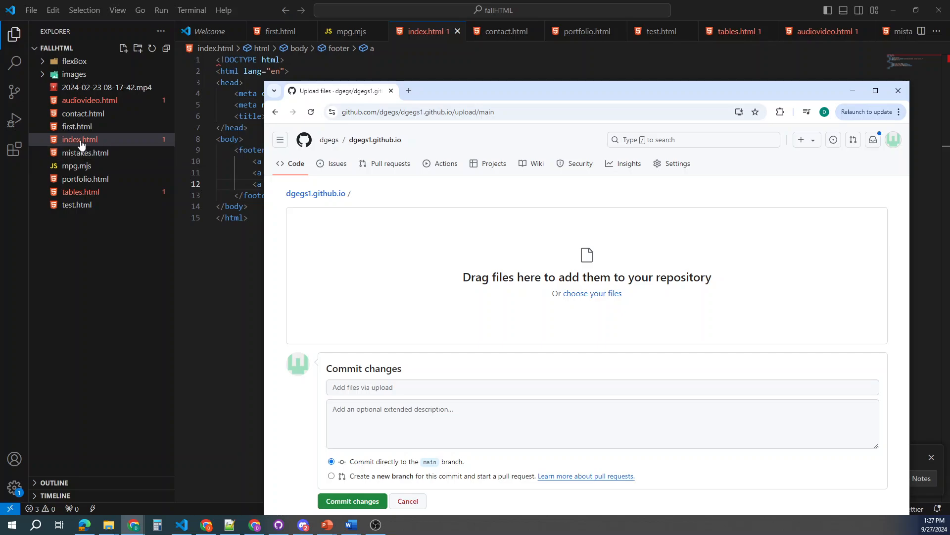
{"action": "mouse_move", "coordinate": [77, 142]}
{"action": "left_mouse_down"}
{"action": "mouse_move", "coordinate": [135, 155]}
{"action": "mouse_move", "coordinate": [306, 236]}
{"action": "mouse_move", "coordinate": [58, 152]}
{"action": "mouse_move", "coordinate": [62, 139]}
{"action": "left_mouse_up"}
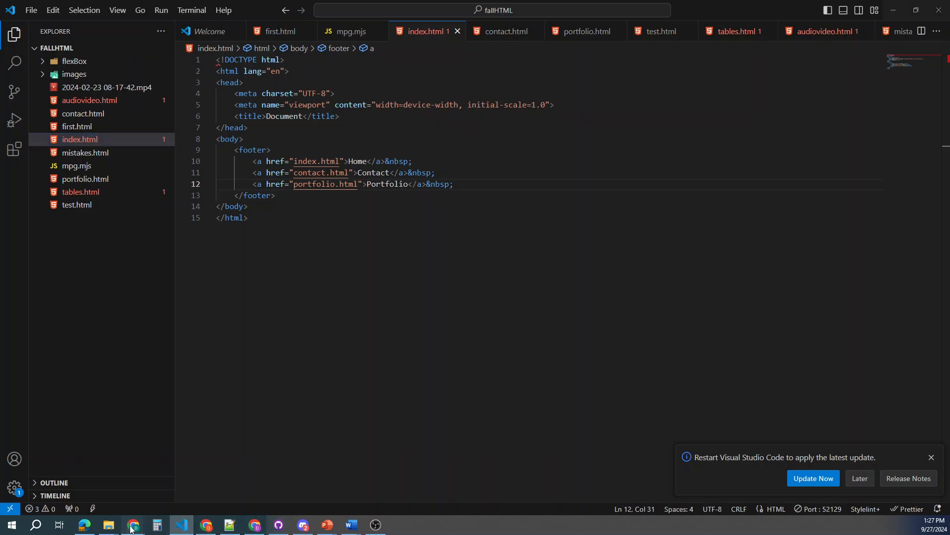
{"action": "mouse_move", "coordinate": [134, 524]}
{"action": "left_click", "coordinate": [317, 448]}
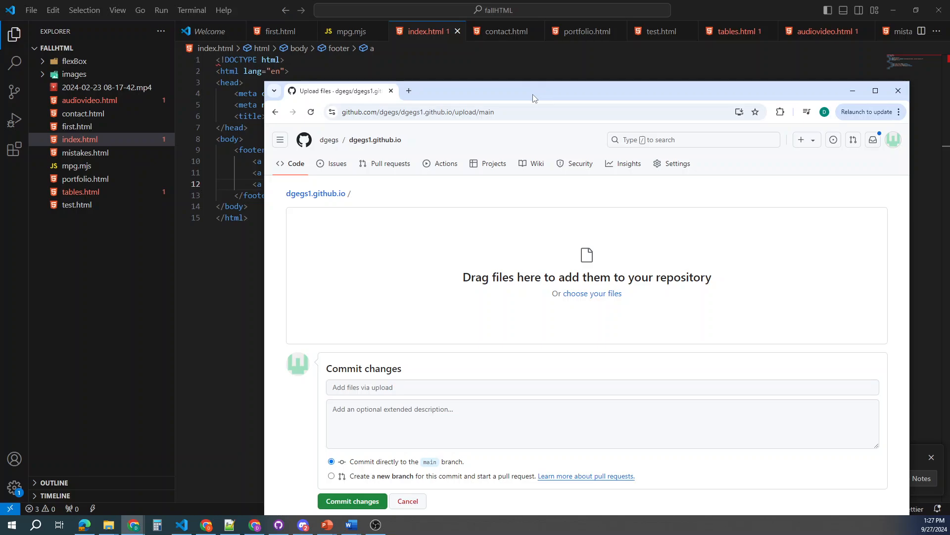
Step: Switch to the fallHTML folder in File Explorer and arrange it beside a narrower browser window showing the upload page
{"action": "mouse_move", "coordinate": [108, 525]}
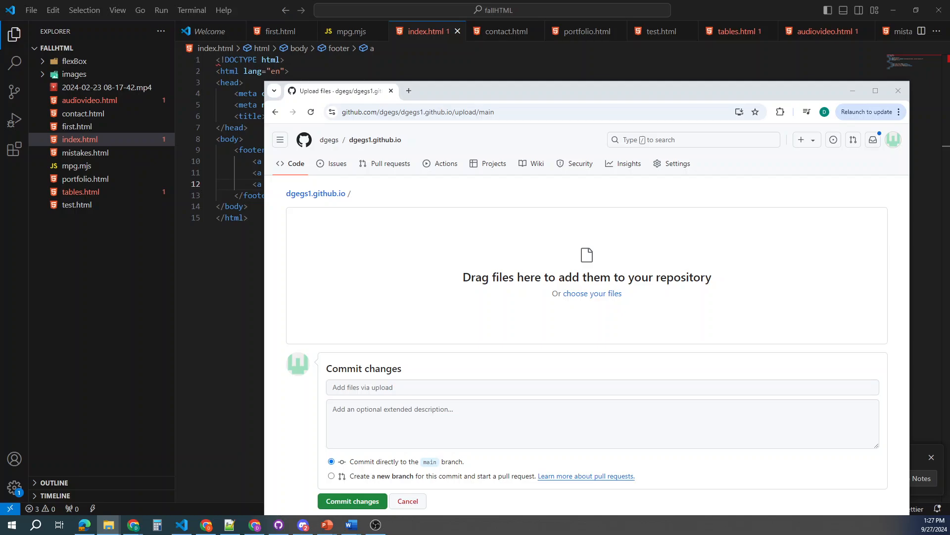
{"action": "left_click_drag", "start_coordinate": [949, 216], "coordinate": [286, 130]}
{"action": "mouse_move", "coordinate": [524, 90]}
{"action": "left_mouse_down"}
{"action": "mouse_move", "coordinate": [653, 97]}
{"action": "mouse_move", "coordinate": [525, 95]}
{"action": "left_mouse_up"}
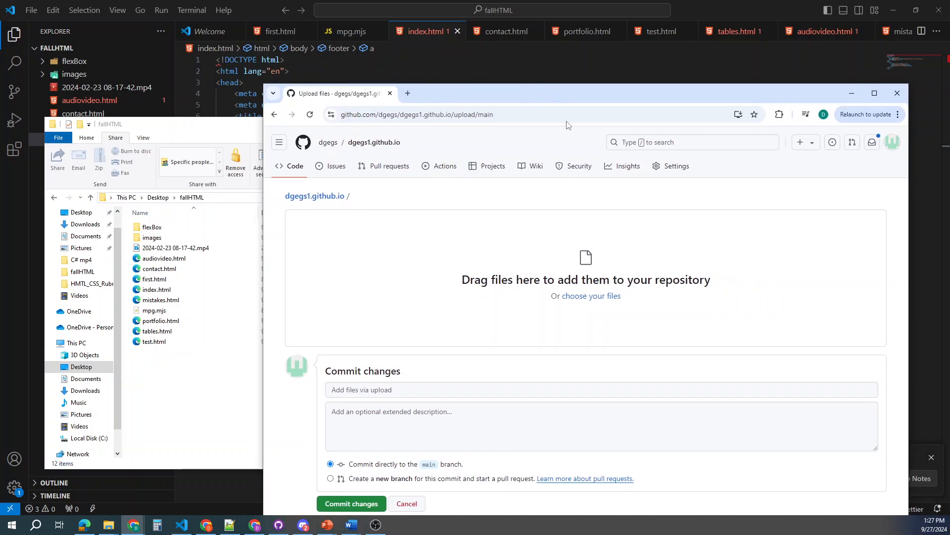
{"action": "left_click_drag", "start_coordinate": [909, 254], "coordinate": [804, 240]}
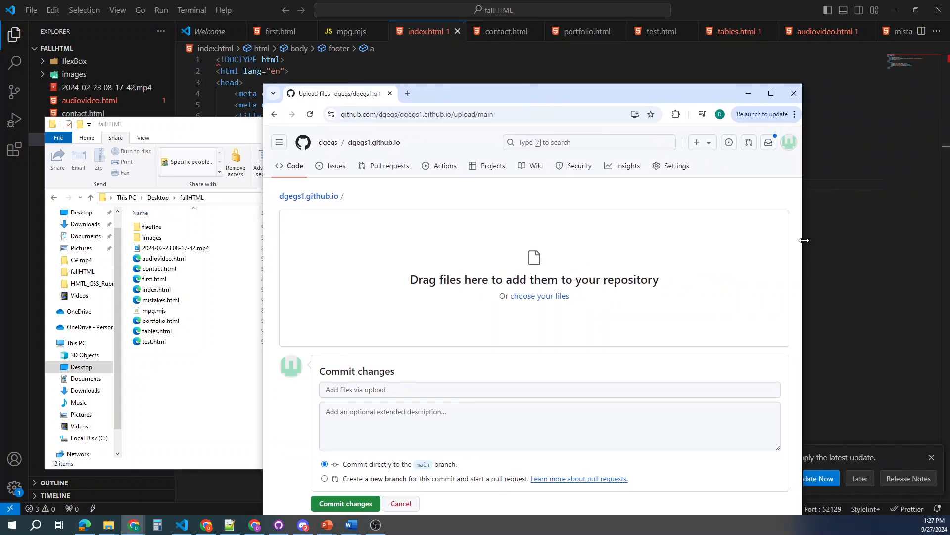
{"action": "left_click_drag", "start_coordinate": [495, 94], "coordinate": [664, 104]}
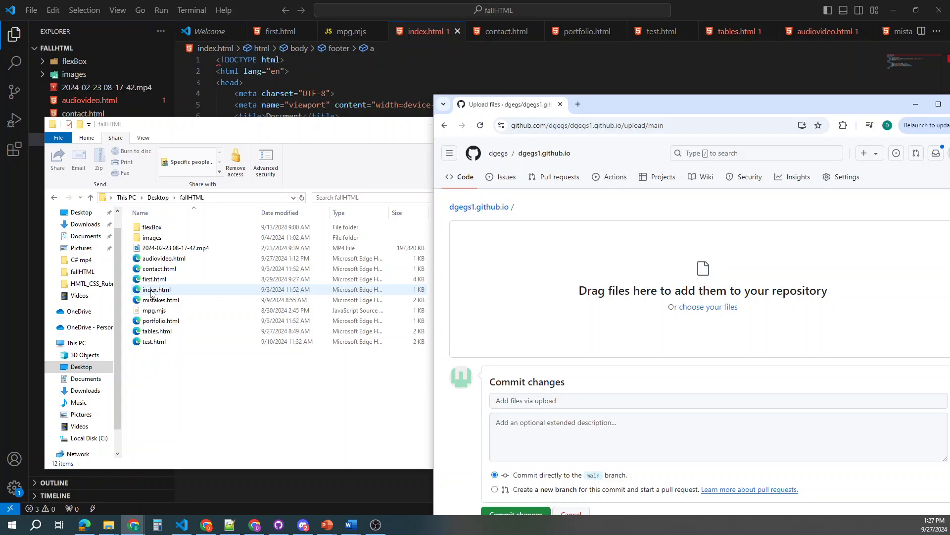
{"action": "left_click_drag", "start_coordinate": [301, 126], "coordinate": [277, 171]}
Step: Add index.html, portfolio.html and contact.html from the fallHTML folder to the repository upload
{"action": "left_click_drag", "start_coordinate": [174, 328], "coordinate": [614, 324]}
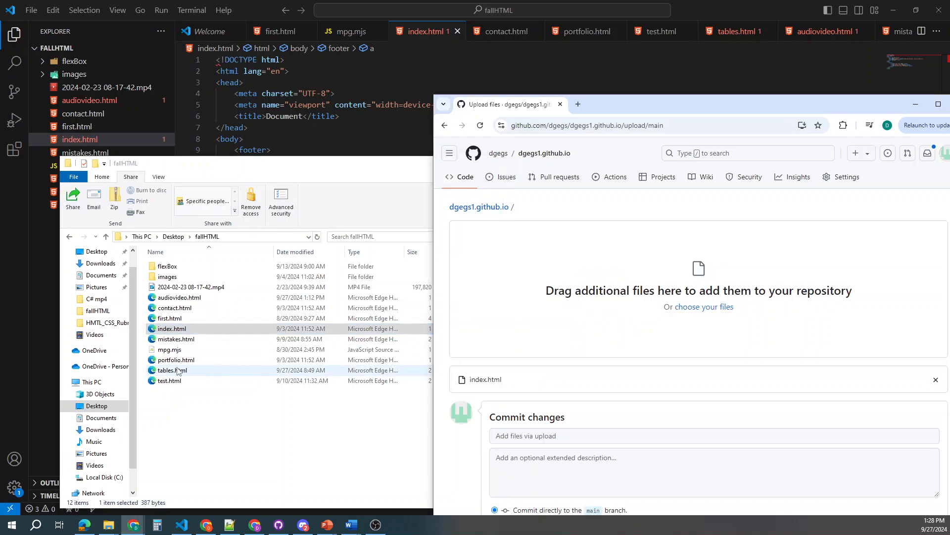
{"action": "left_click_drag", "start_coordinate": [174, 360], "coordinate": [575, 297]}
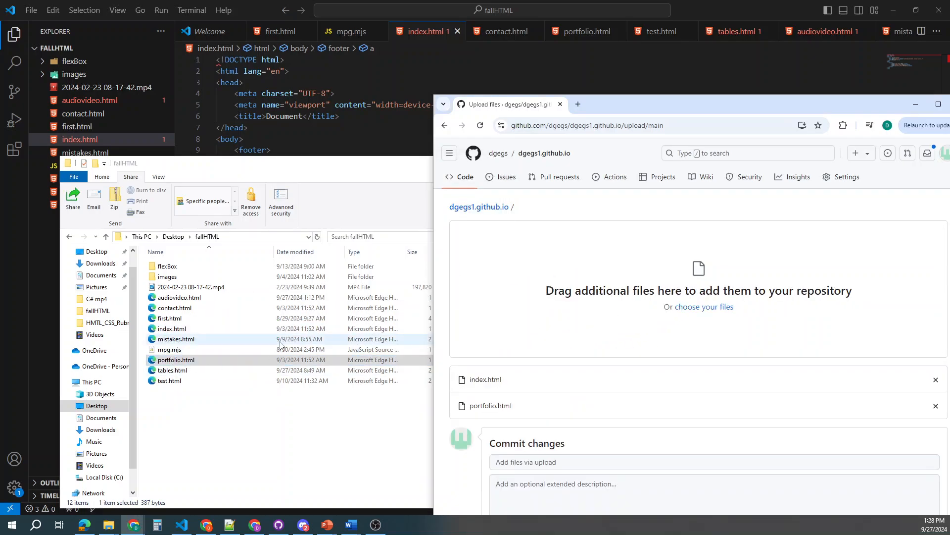
{"action": "left_click_drag", "start_coordinate": [175, 308], "coordinate": [626, 378]}
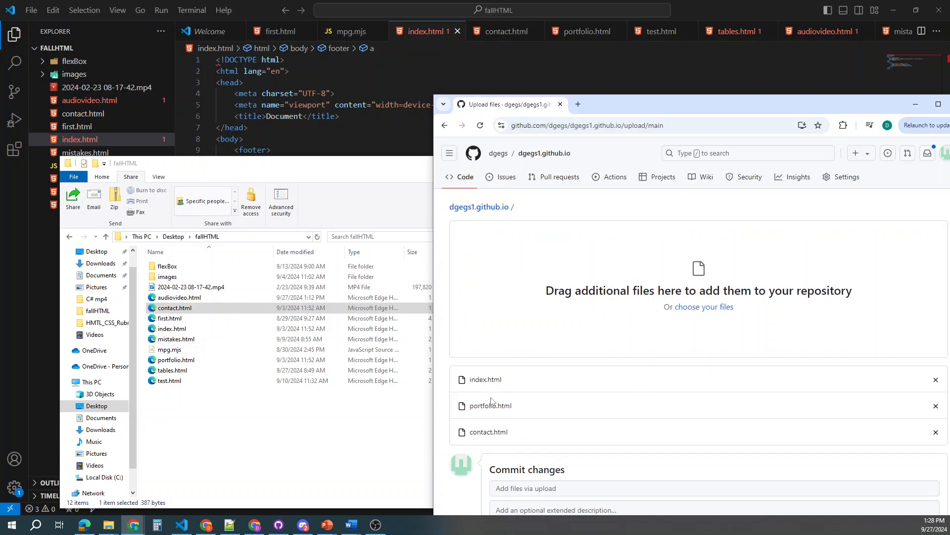
Step: Commit the uploaded files directly to the main branch with the message "Added initial files"
{"action": "scroll", "coordinate": [600, 401], "scroll_direction": "down", "scroll_amount": 1}
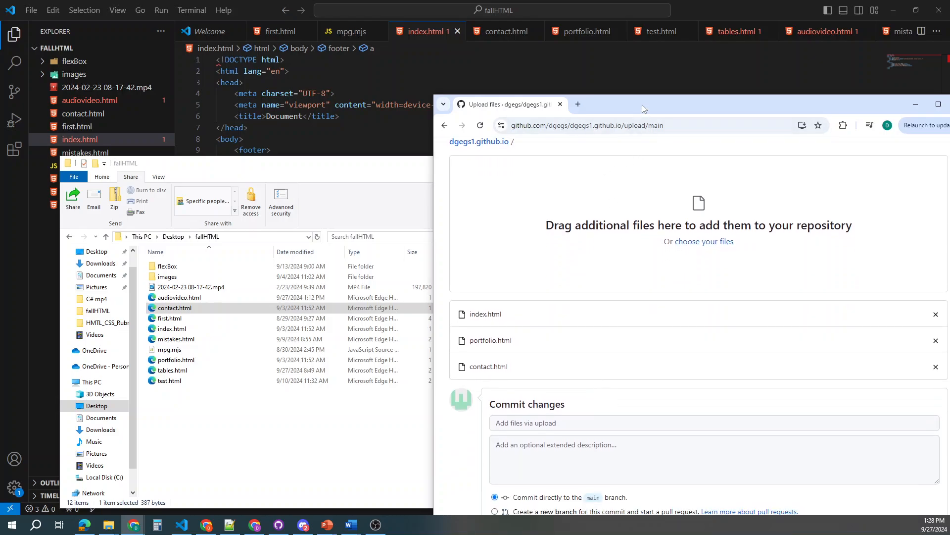
{"action": "left_click_drag", "start_coordinate": [643, 105], "coordinate": [563, 47]}
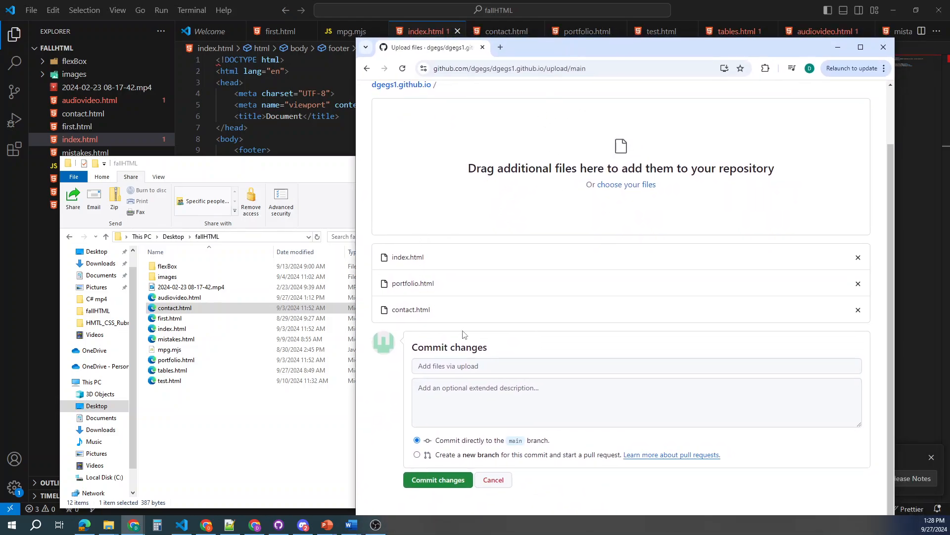
{"action": "left_click", "coordinate": [461, 365]}
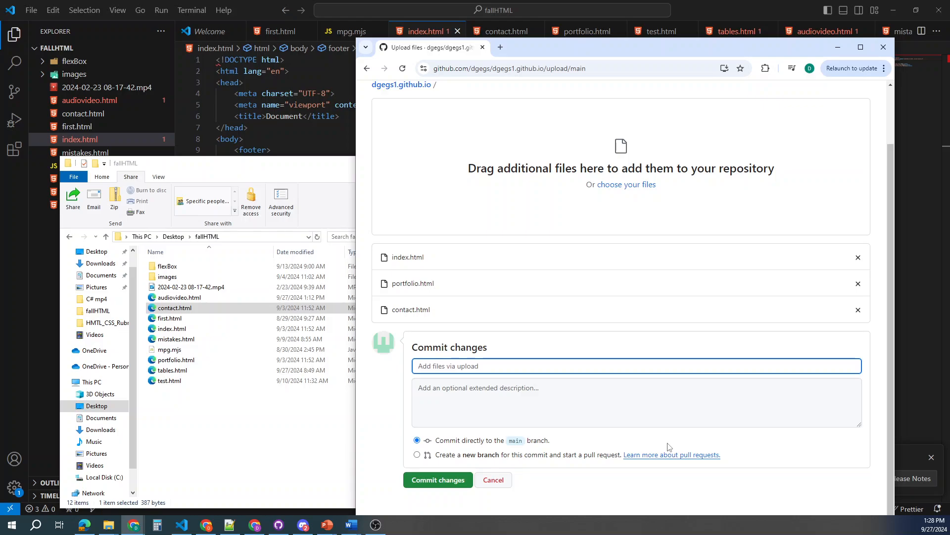
{"action": "type", "text": "Added in"}
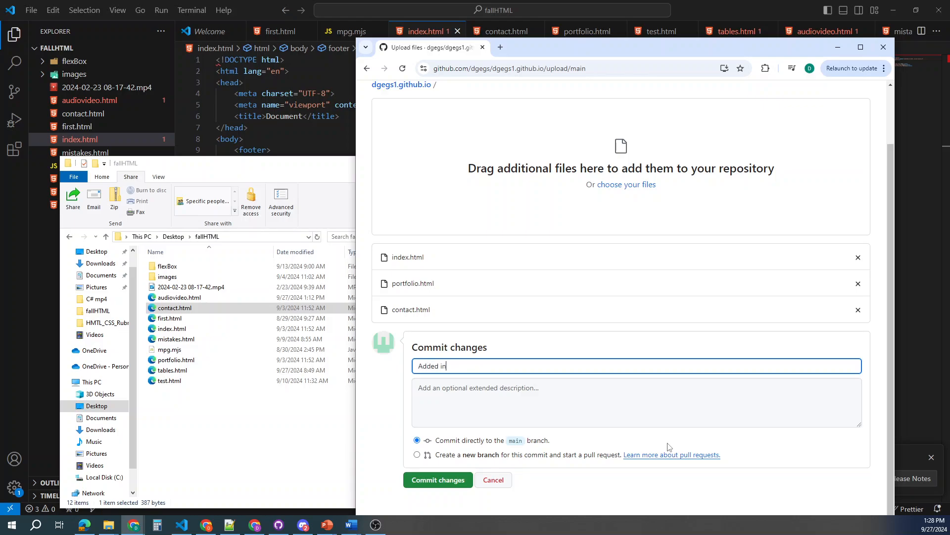
{"action": "type", "text": "itial files"}
{"action": "left_click", "coordinate": [433, 481]}
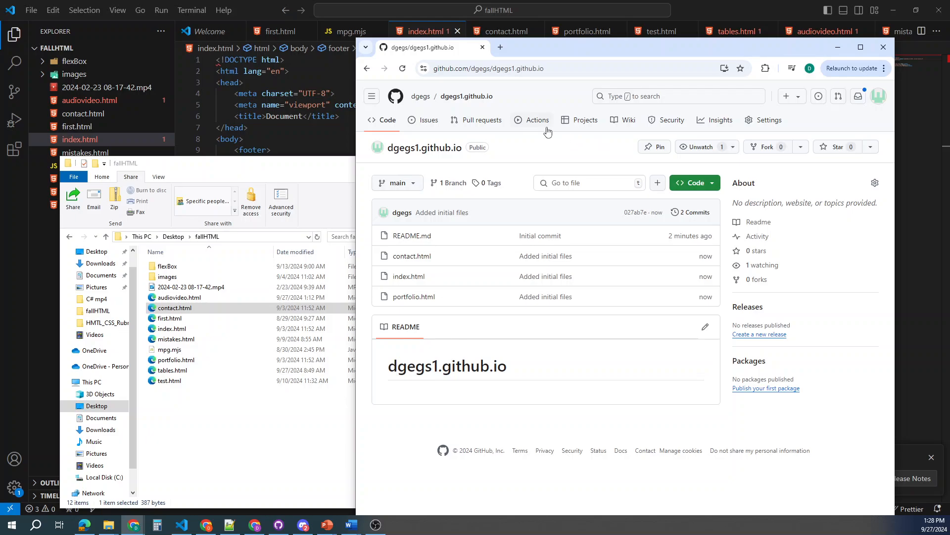
Step: Configure the repository's GitHub Pages to deploy from the / (root) folder of the main branch and save the source
{"action": "left_click", "coordinate": [770, 121]}
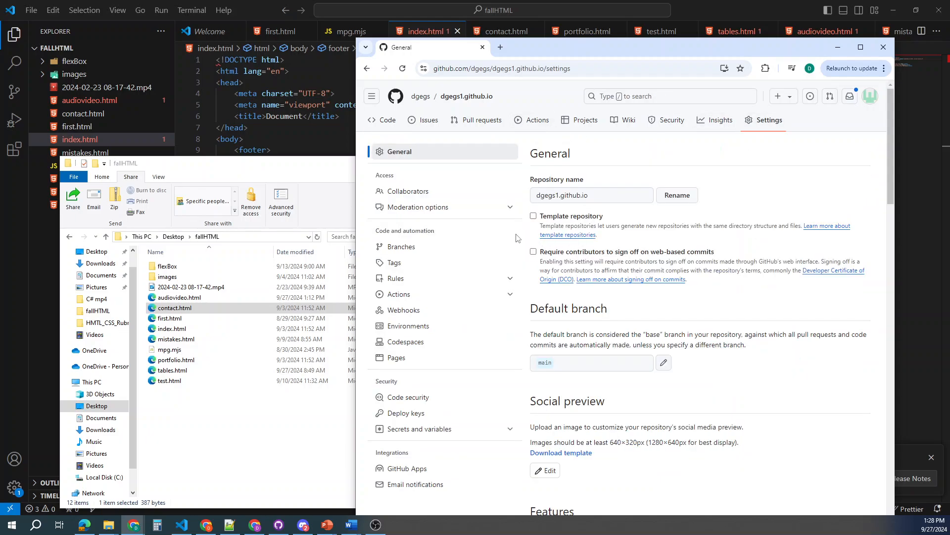
{"action": "scroll", "coordinate": [410, 312], "scroll_direction": "down", "scroll_amount": 1}
{"action": "left_click", "coordinate": [406, 311]}
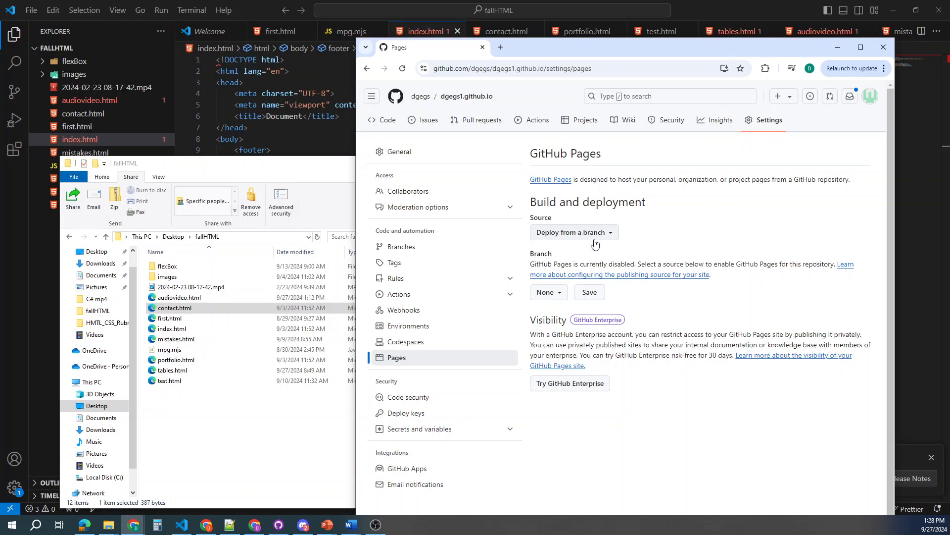
{"action": "left_click", "coordinate": [611, 235]}
{"action": "left_click", "coordinate": [611, 238]}
{"action": "left_click", "coordinate": [561, 294]}
{"action": "left_click", "coordinate": [560, 294]}
{"action": "left_click", "coordinate": [561, 294]}
{"action": "left_click", "coordinate": [561, 294]}
{"action": "left_click", "coordinate": [560, 294]}
{"action": "left_click", "coordinate": [556, 358]}
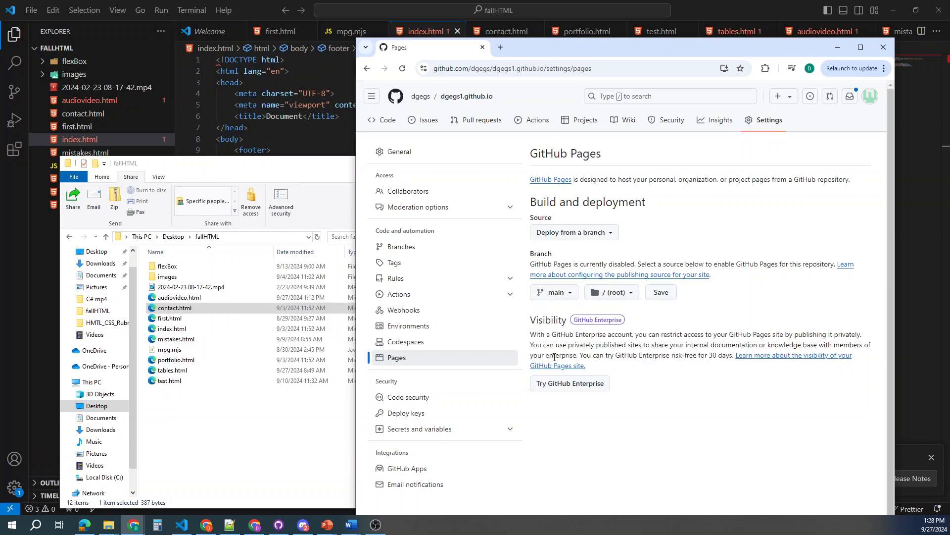
{"action": "left_click", "coordinate": [661, 293]}
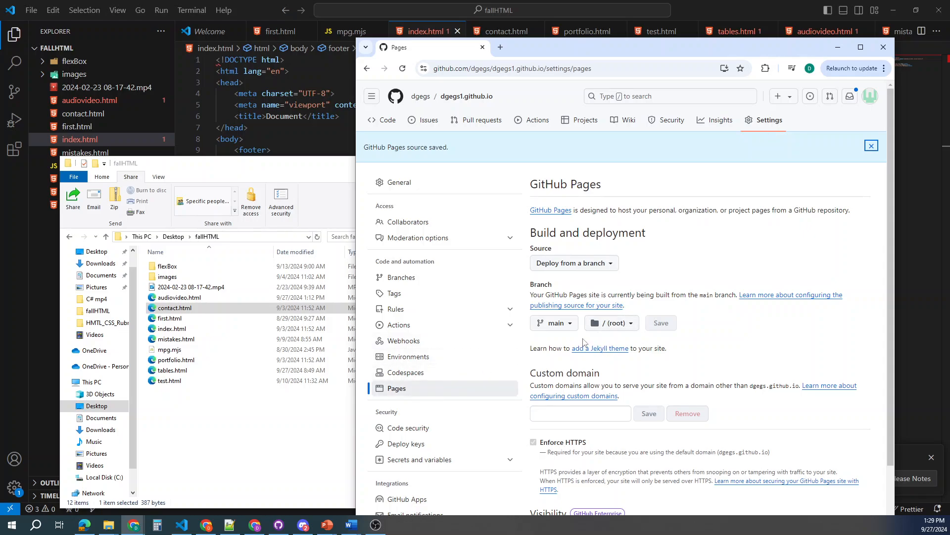
Step: Review the saved GitHub Pages settings, including custom domain and HTTPS, and open the account's profile page
{"action": "scroll", "coordinate": [638, 364], "scroll_direction": "down", "scroll_amount": 1}
{"action": "scroll", "coordinate": [637, 364], "scroll_direction": "down", "scroll_amount": 1}
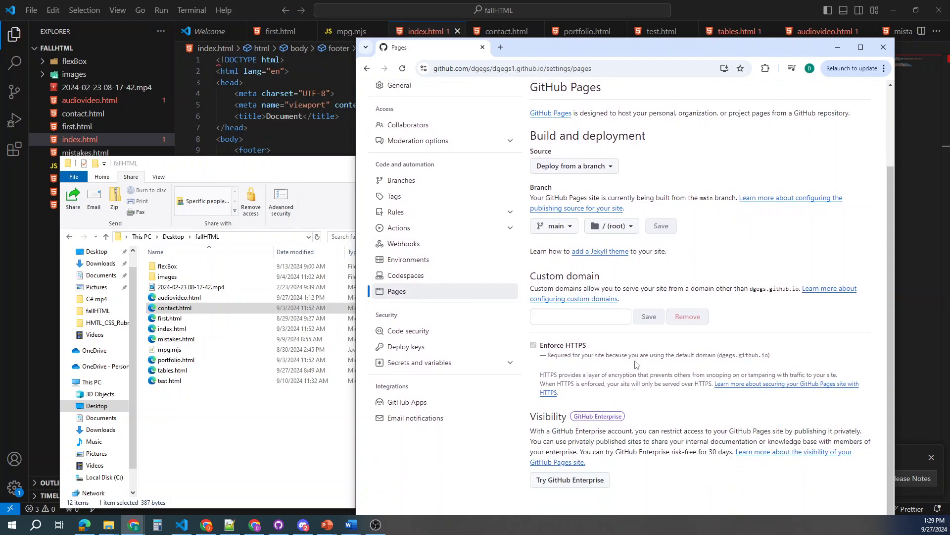
{"action": "scroll", "coordinate": [625, 427], "scroll_direction": "up", "scroll_amount": 2}
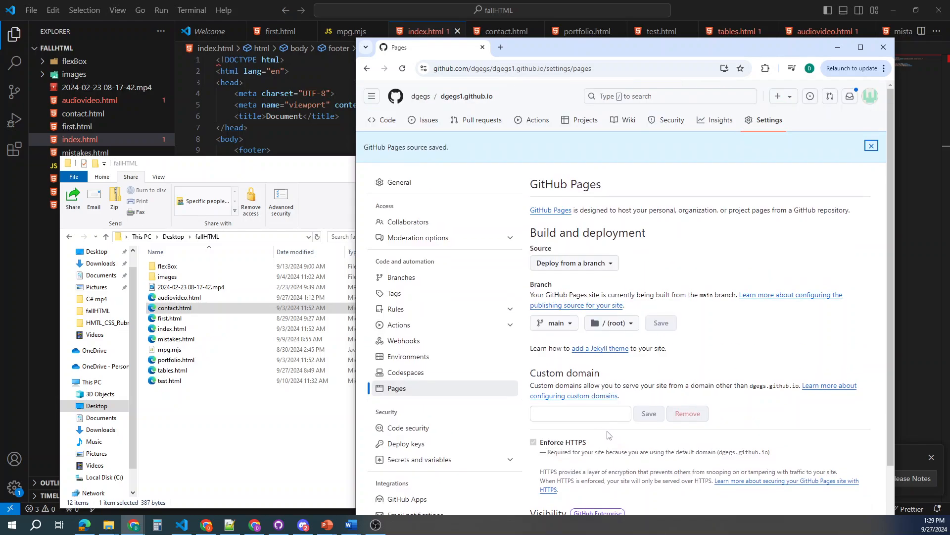
{"action": "left_click", "coordinate": [420, 96]}
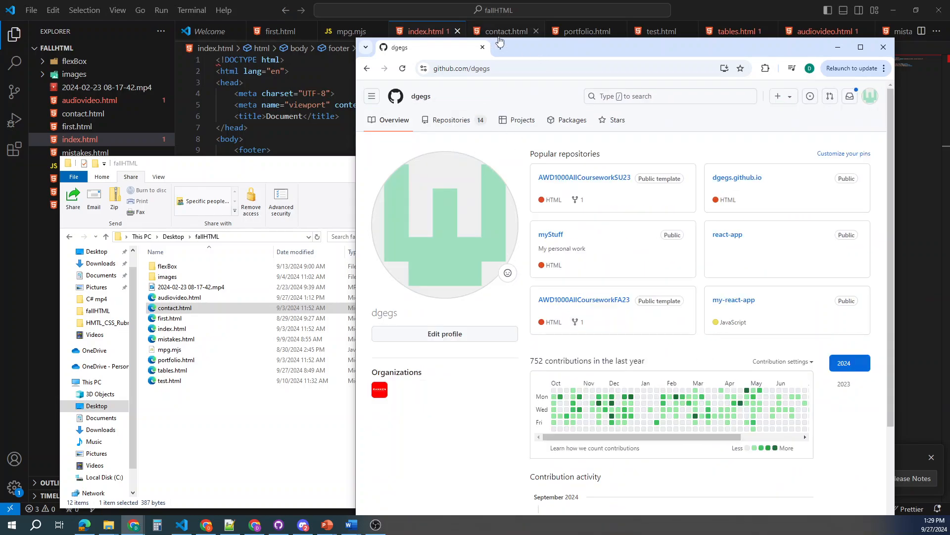
Step: Switch to Microsoft Edge and try to load the published site at dgegs1.github.io
{"action": "left_click", "coordinate": [84, 525]}
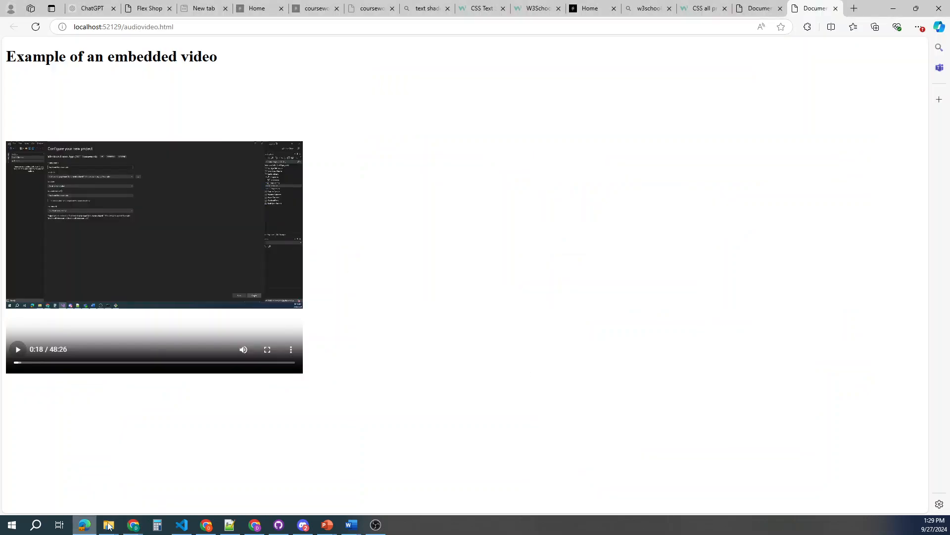
{"action": "left_click", "coordinate": [208, 27]}
{"action": "type", "text": "d"}
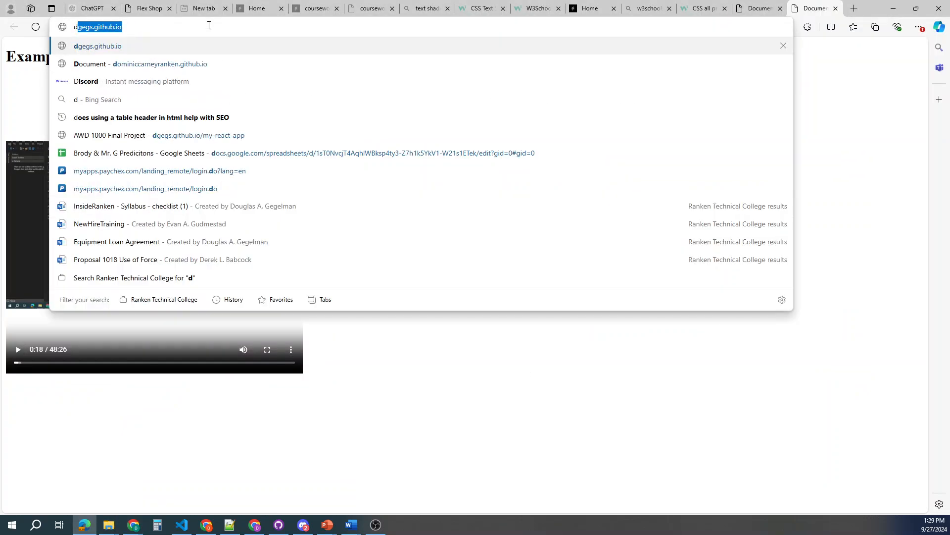
{"action": "type", "text": "ge"}
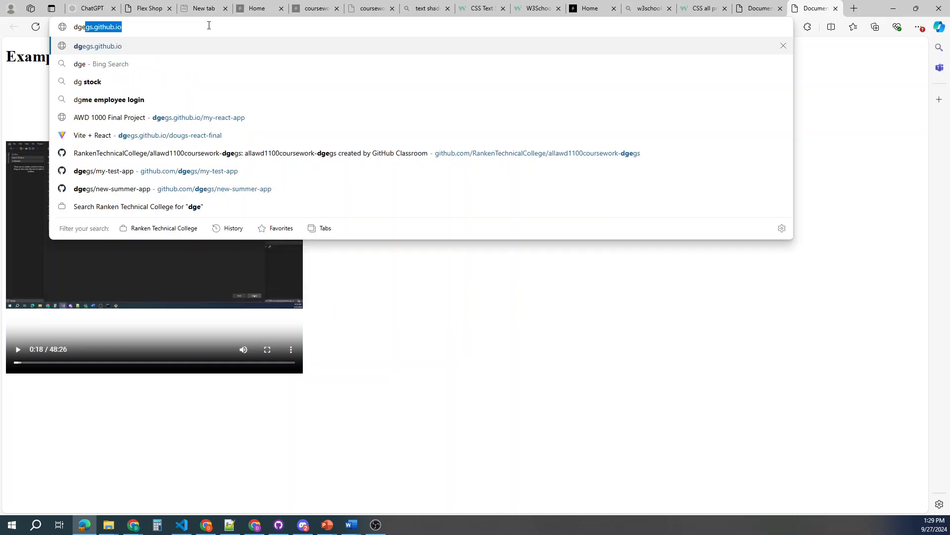
{"action": "type", "text": "gs.g"}
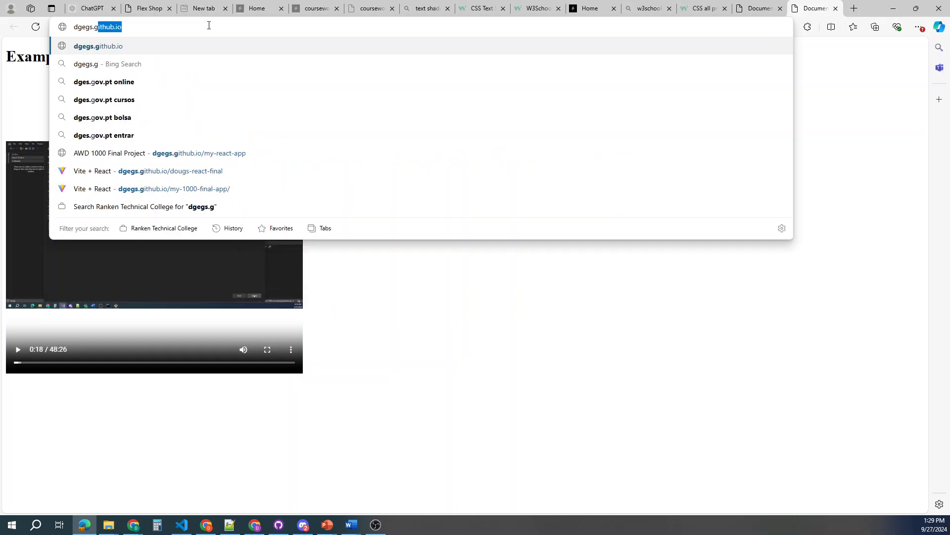
{"action": "key", "text": "BackSpace"}
{"action": "key", "text": "BackSpace"}
{"action": "key", "text": "BackSpace"}
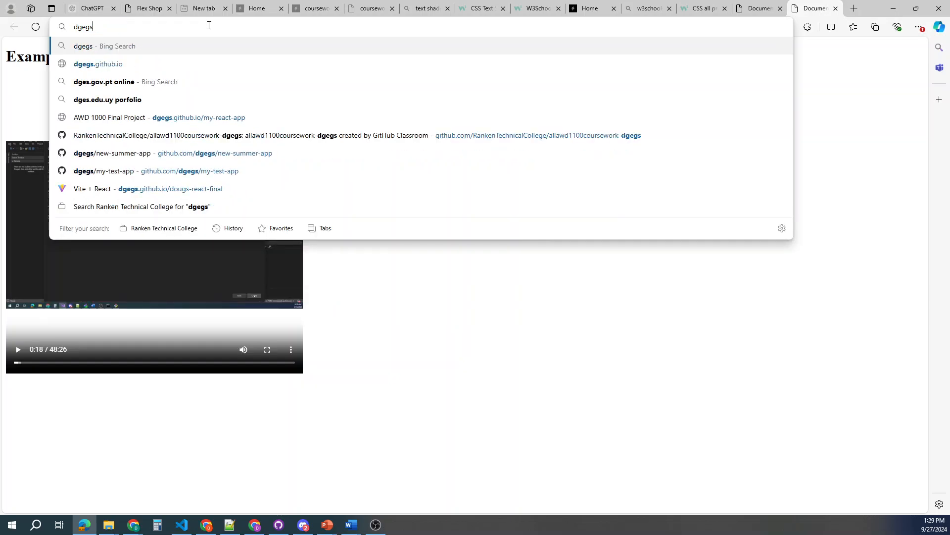
{"action": "type", "text": "1.github"}
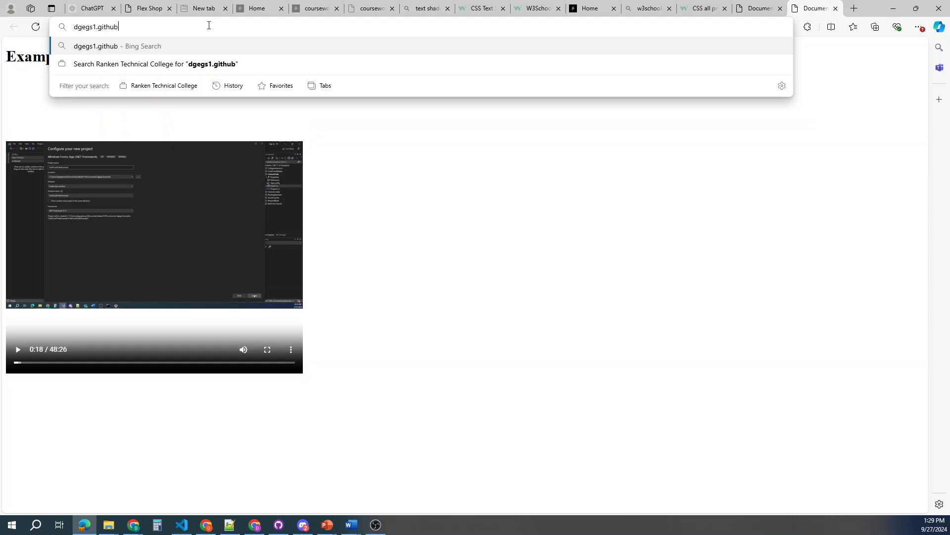
{"action": "type", "text": ".io"}
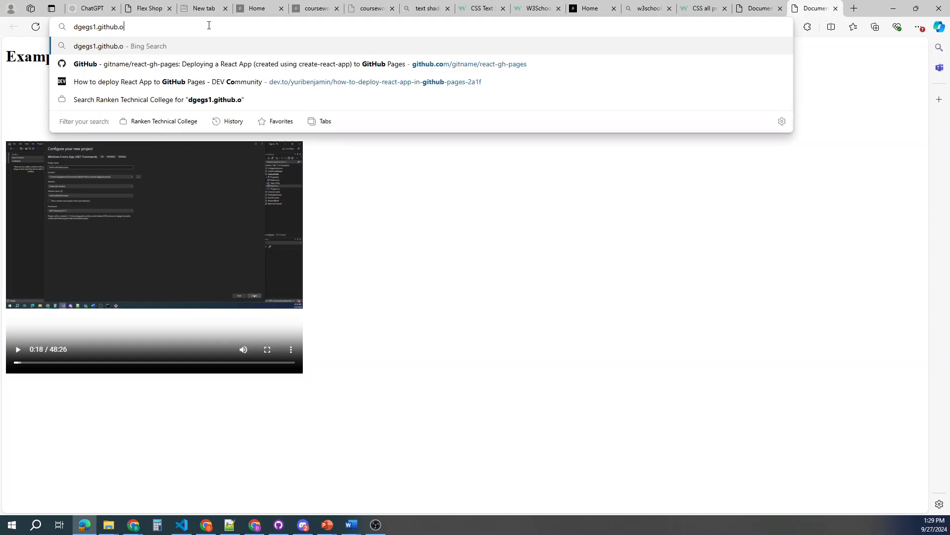
{"action": "key", "text": "Return"}
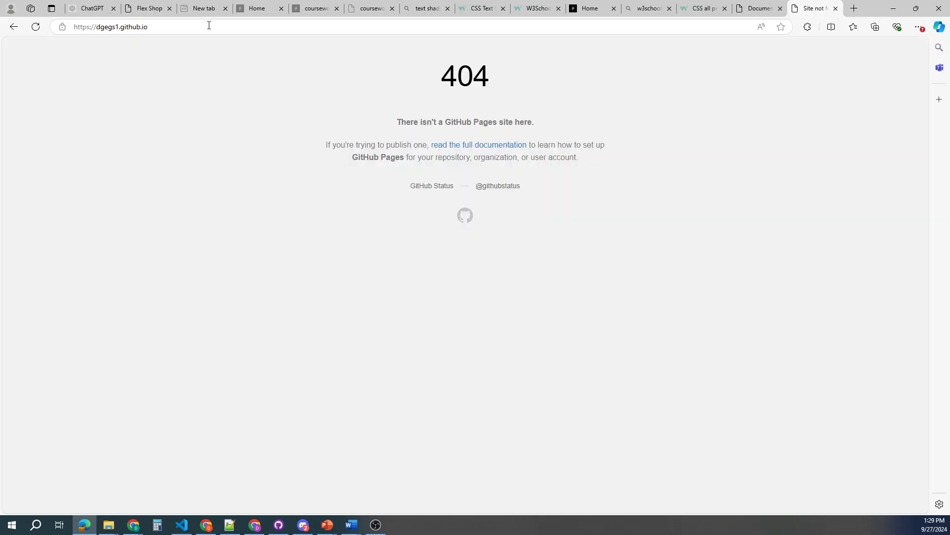
Step: Load dgegs.github.io and examine the heading on its home page
{"action": "left_click_drag", "start_coordinate": [151, 28], "coordinate": [116, 28]}
{"action": "type", "text": ".gith"}
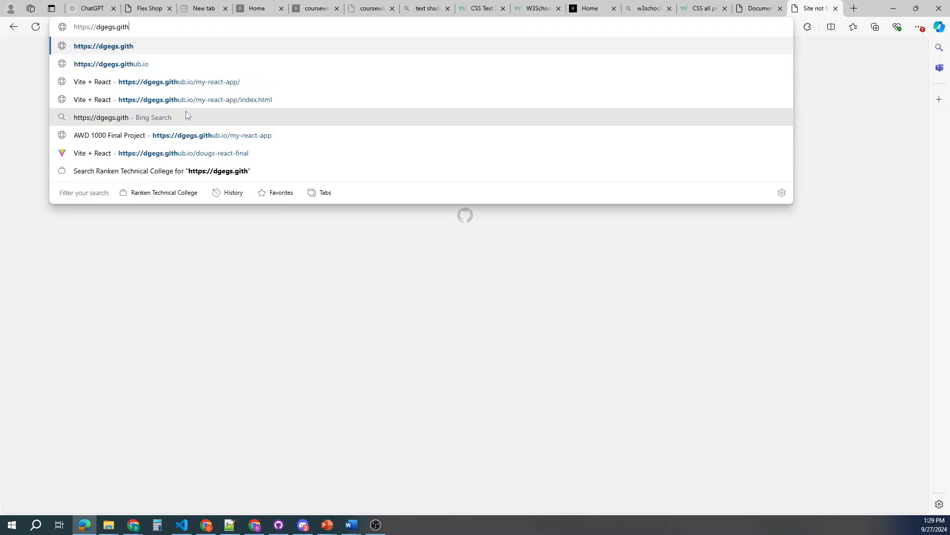
{"action": "type", "text": "ub"}
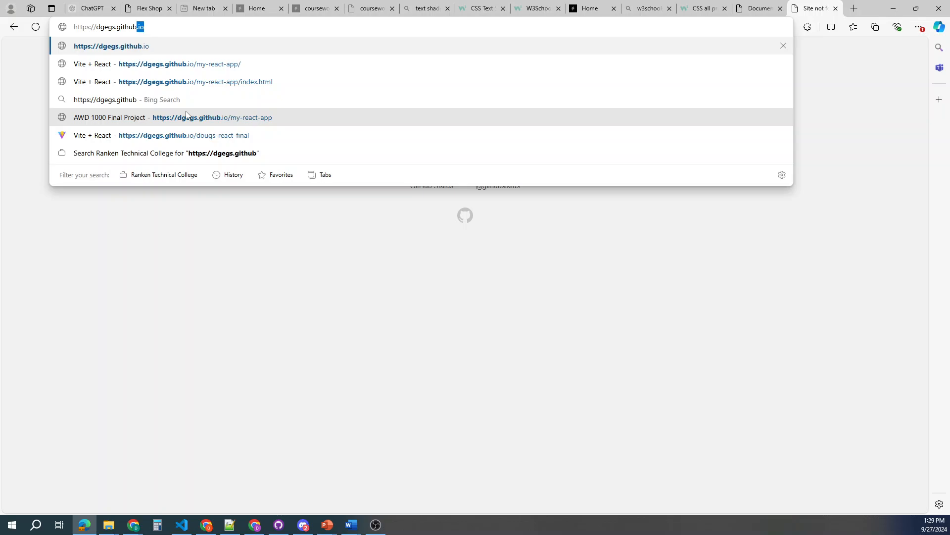
{"action": "key", "text": "Return"}
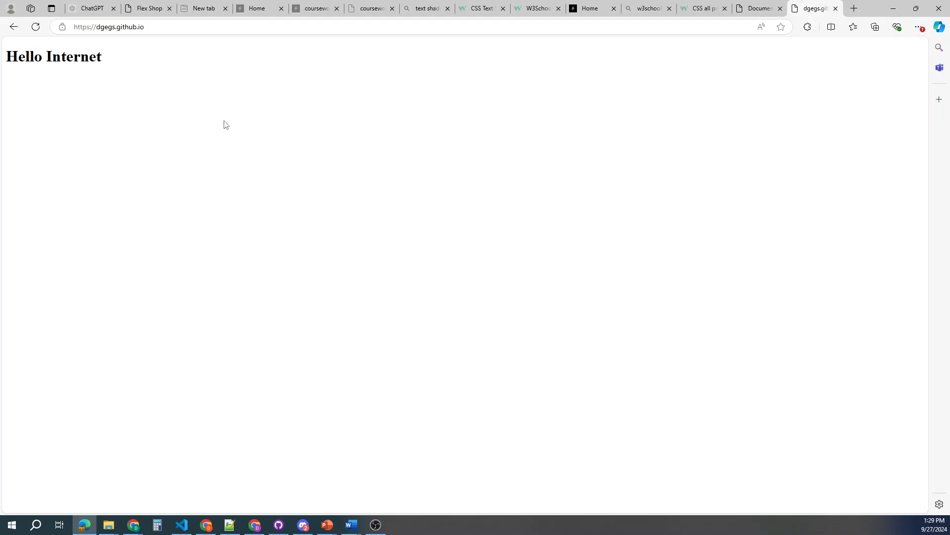
{"action": "left_click_drag", "start_coordinate": [114, 65], "coordinate": [32, 72]}
{"action": "left_click", "coordinate": [50, 74]}
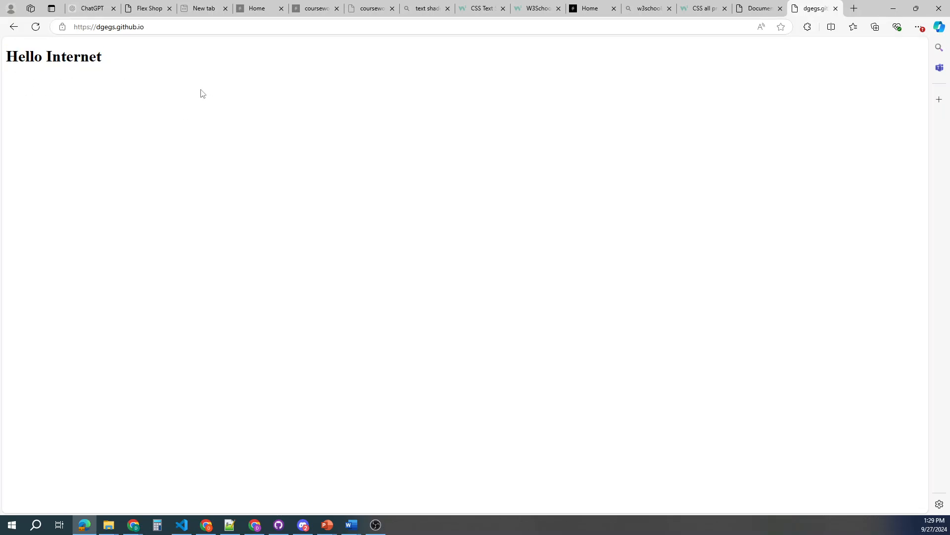
{"action": "left_click", "coordinate": [133, 27]}
{"action": "left_click", "coordinate": [148, 27]}
{"action": "left_click_drag", "start_coordinate": [148, 26], "coordinate": [117, 28]}
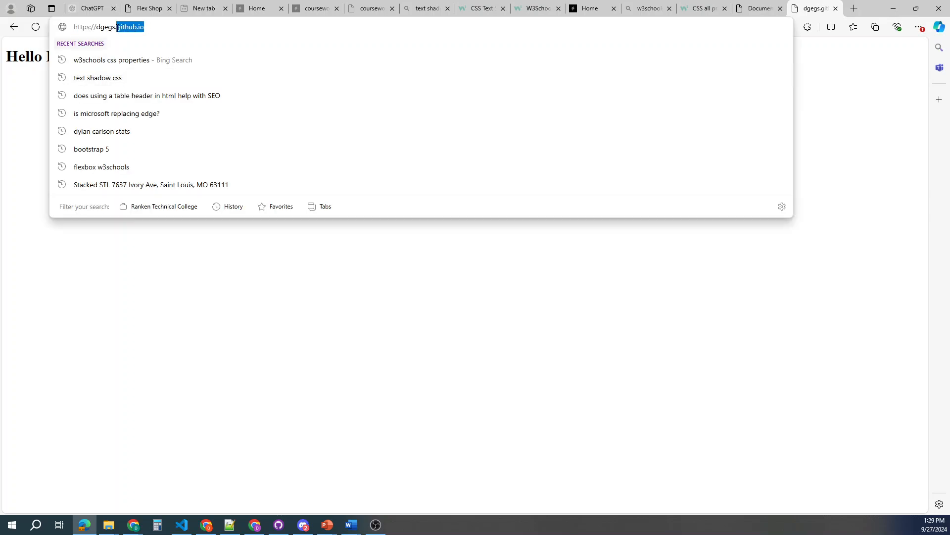
{"action": "type", "text": "d"}
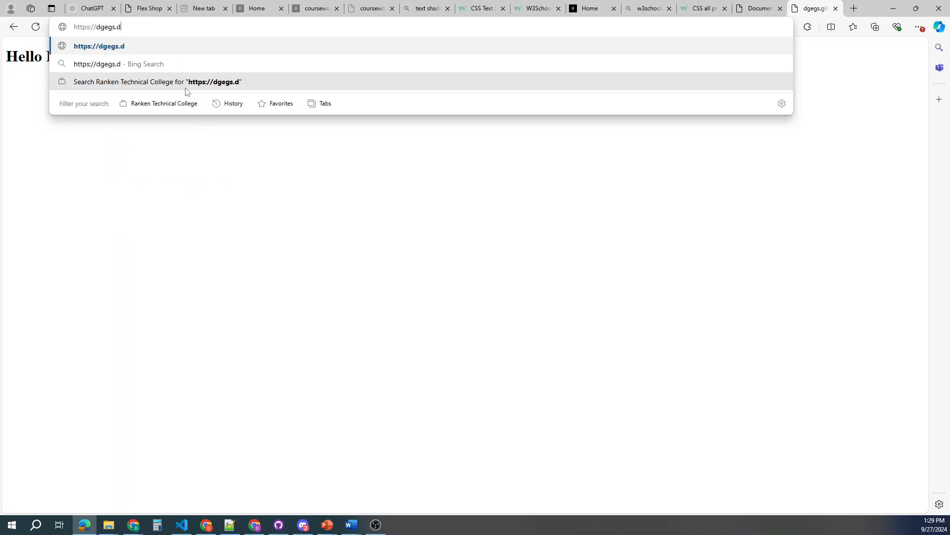
{"action": "type", "text": "gegs.dg"}
{"action": "key", "text": "BackSpace"}
{"action": "type", "text": "s1.g"}
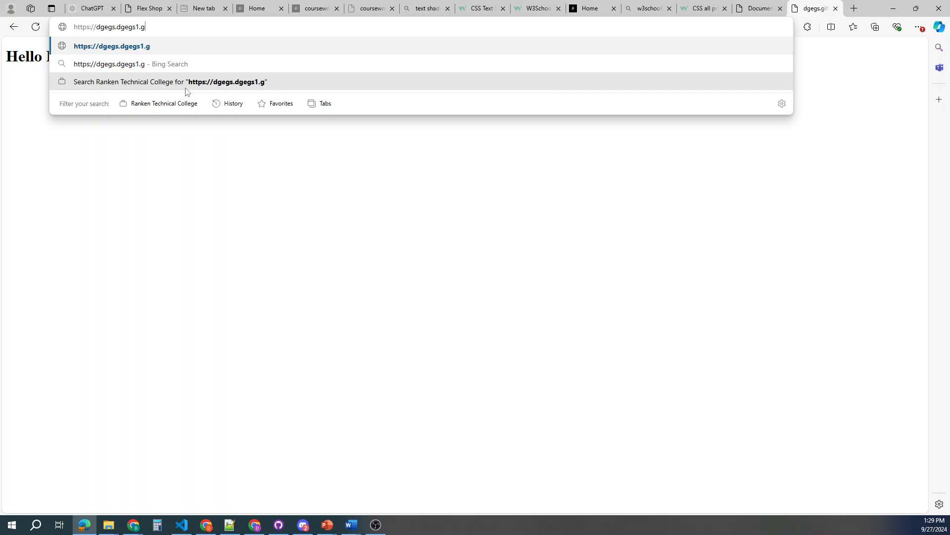
{"action": "type", "text": "ithub."}
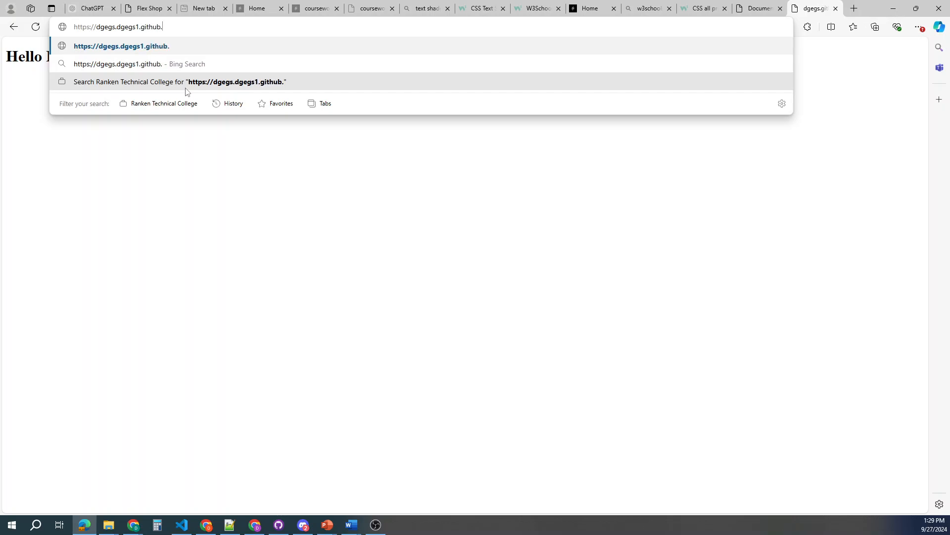
{"action": "type", "text": "io/index.html"}
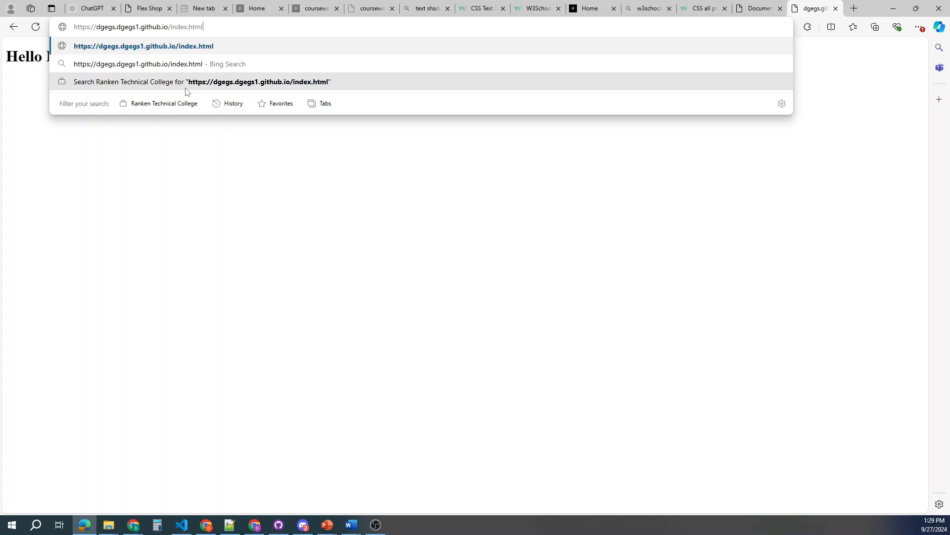
{"action": "key", "text": "Return"}
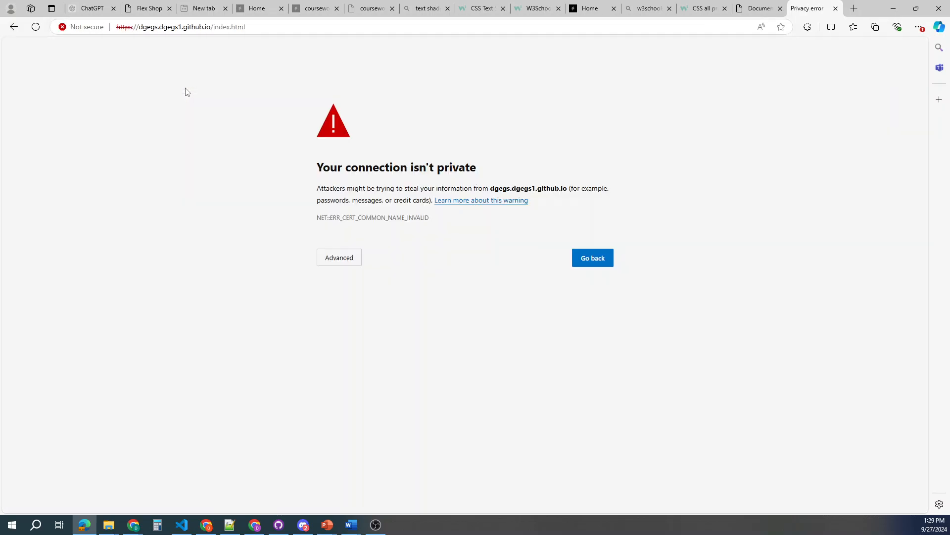
{"action": "left_click", "coordinate": [339, 258]}
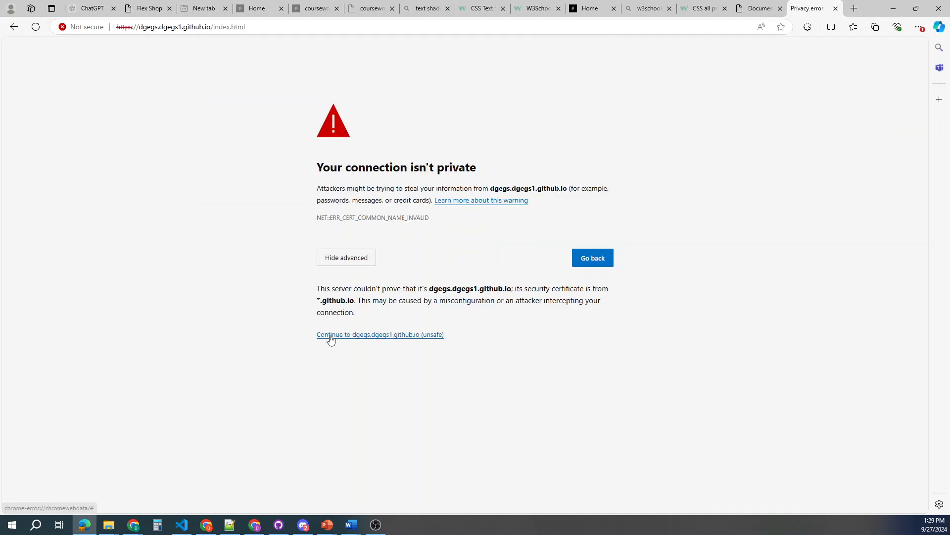
{"action": "left_click", "coordinate": [331, 335]}
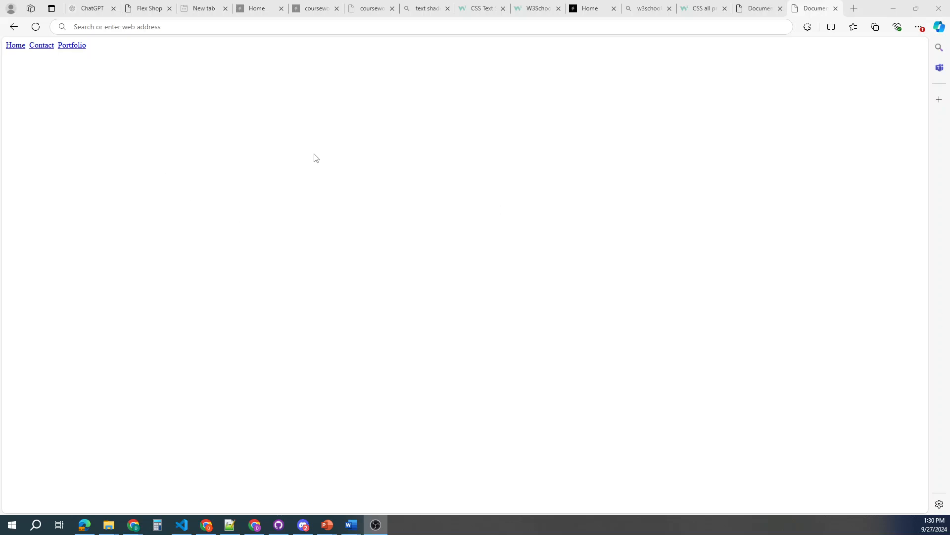
Step: Enter dgegs.github.io/dgegs1.github.io as the web address and highlight its domain and repository parts in turn
{"action": "left_click", "coordinate": [176, 27]}
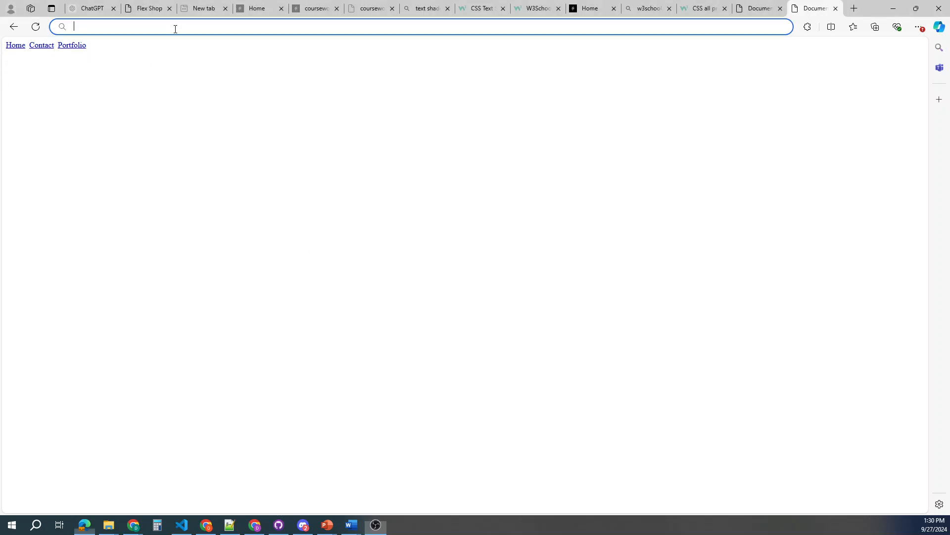
{"action": "type", "text": "dgeg"}
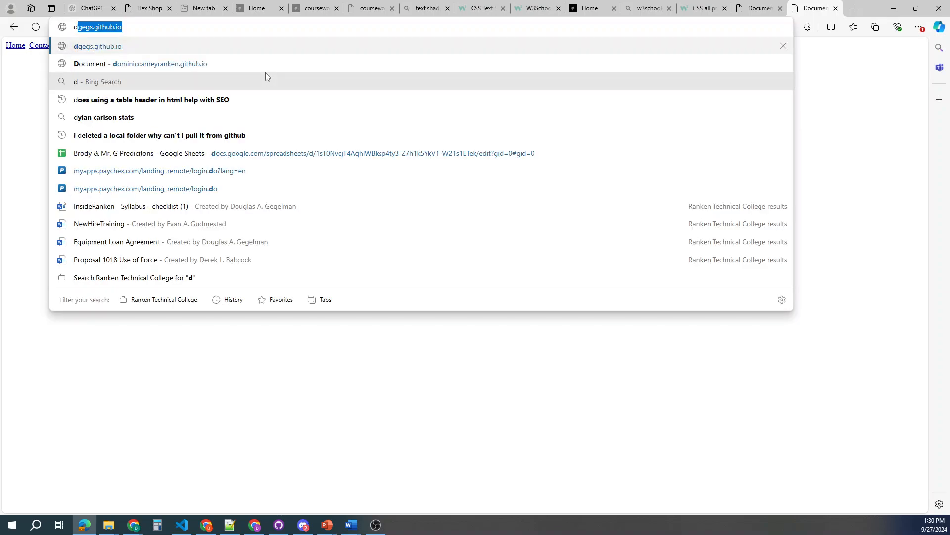
{"action": "type", "text": "s."}
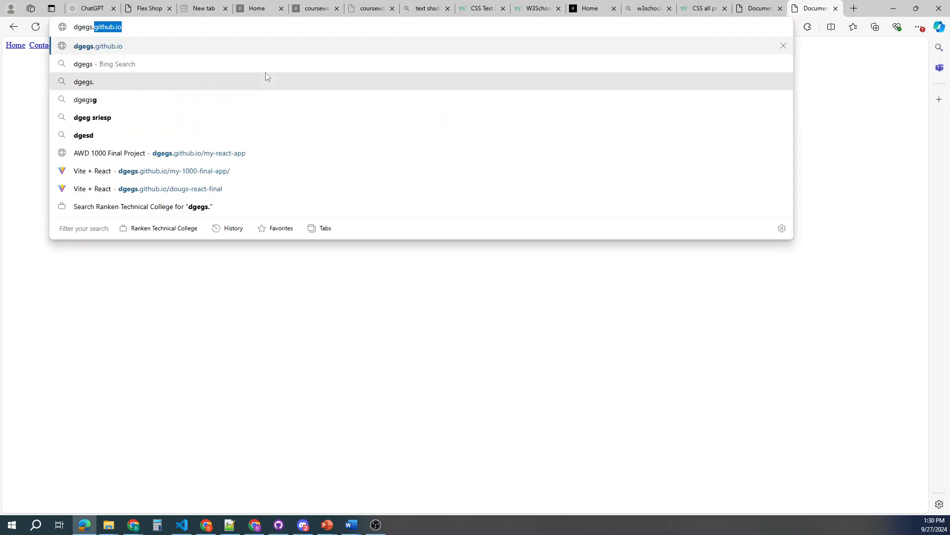
{"action": "type", "text": "github.io"}
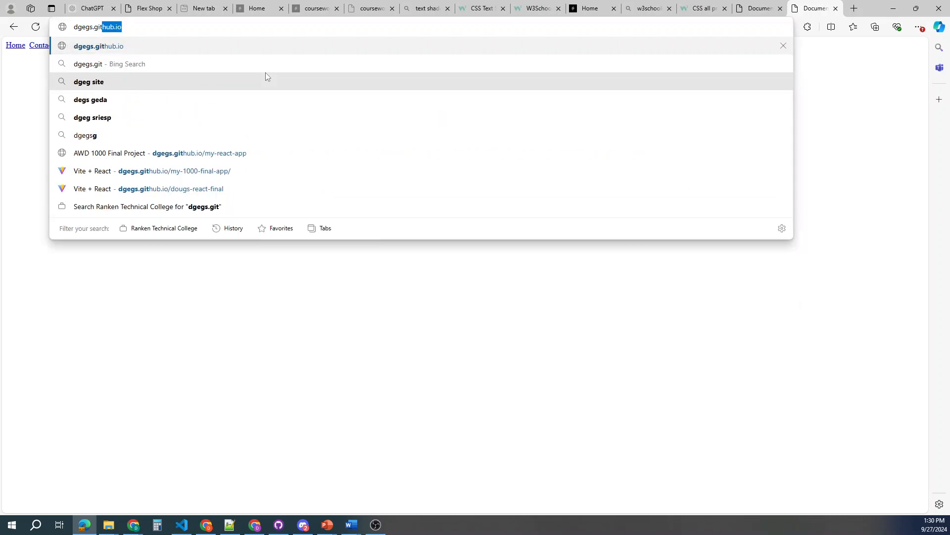
{"action": "type", "text": "/d"}
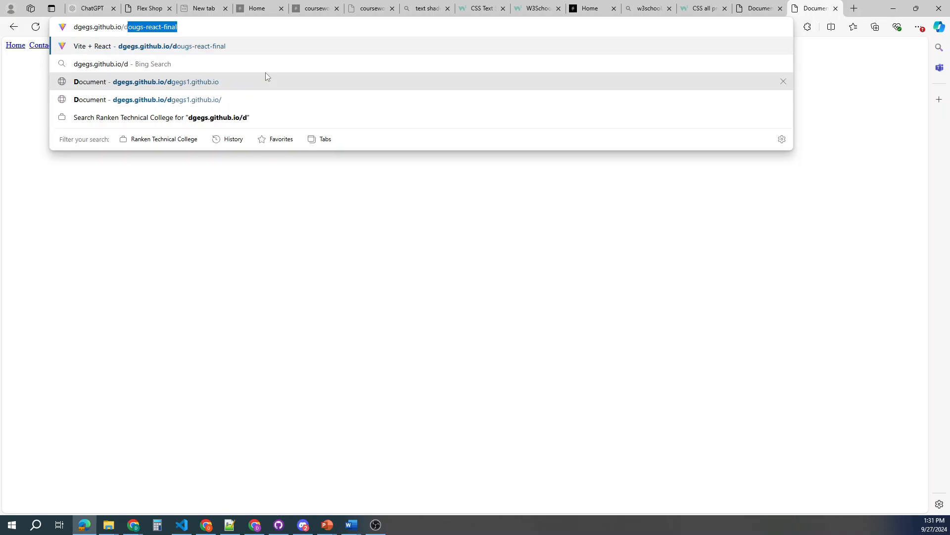
{"action": "type", "text": "gegs1"}
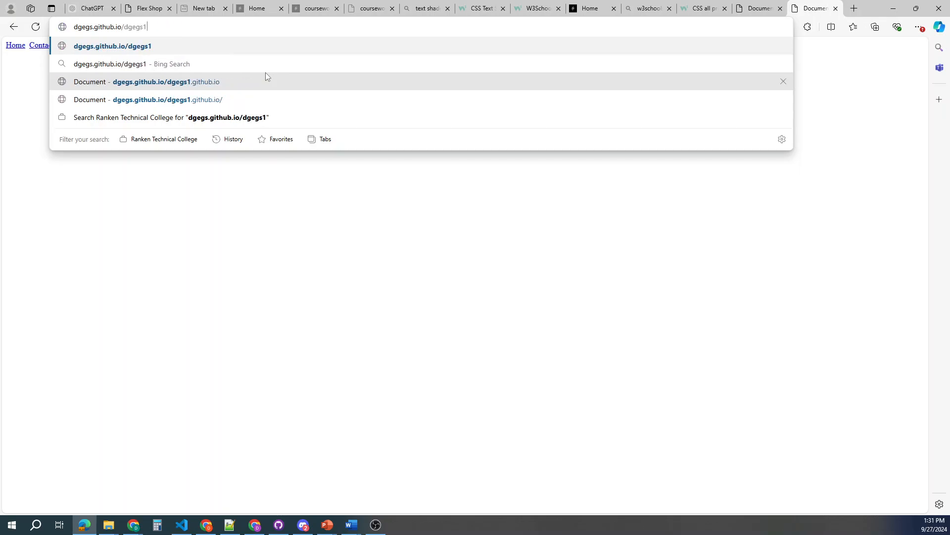
{"action": "type", "text": ".github"}
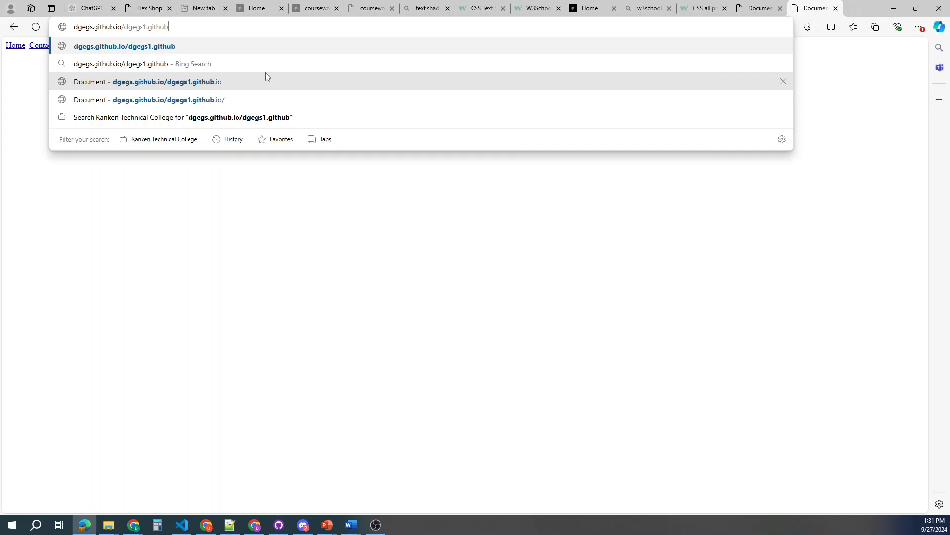
{"action": "type", "text": ".io"}
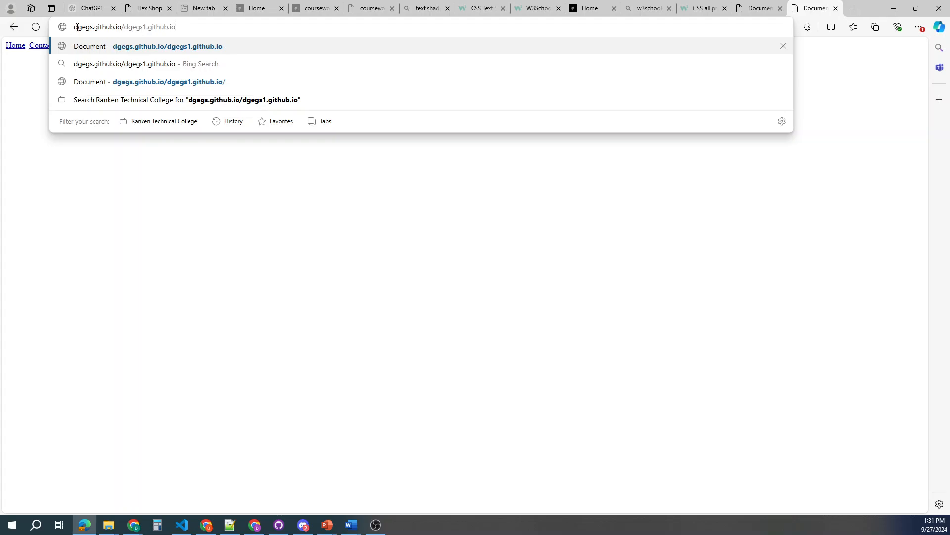
{"action": "left_click_drag", "start_coordinate": [75, 29], "coordinate": [122, 28]}
{"action": "left_click_drag", "start_coordinate": [179, 29], "coordinate": [130, 26]}
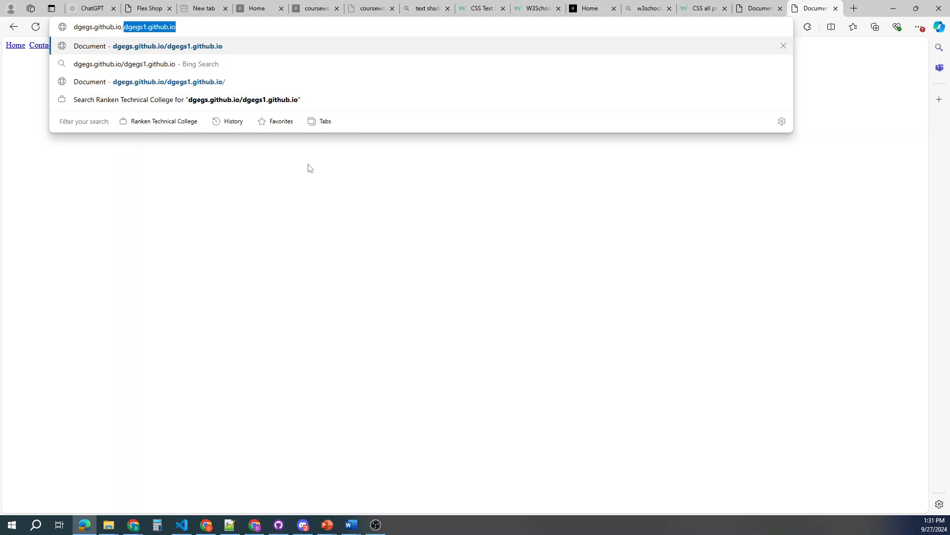
Step: Try aboutme.html in place of the repository name in the web address, and erase it again
{"action": "key", "text": "BackSpace"}
{"action": "type", "text": "abou"}
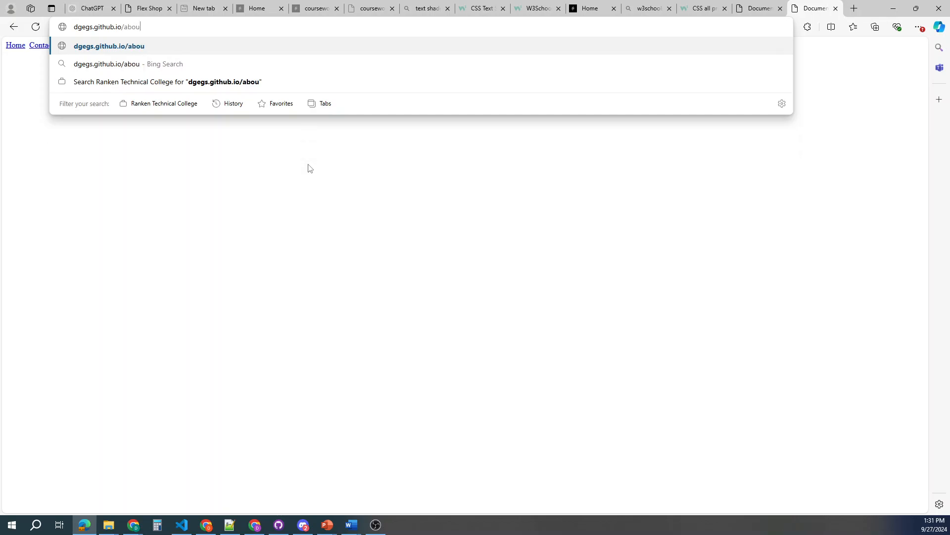
{"action": "type", "text": "tme.html"}
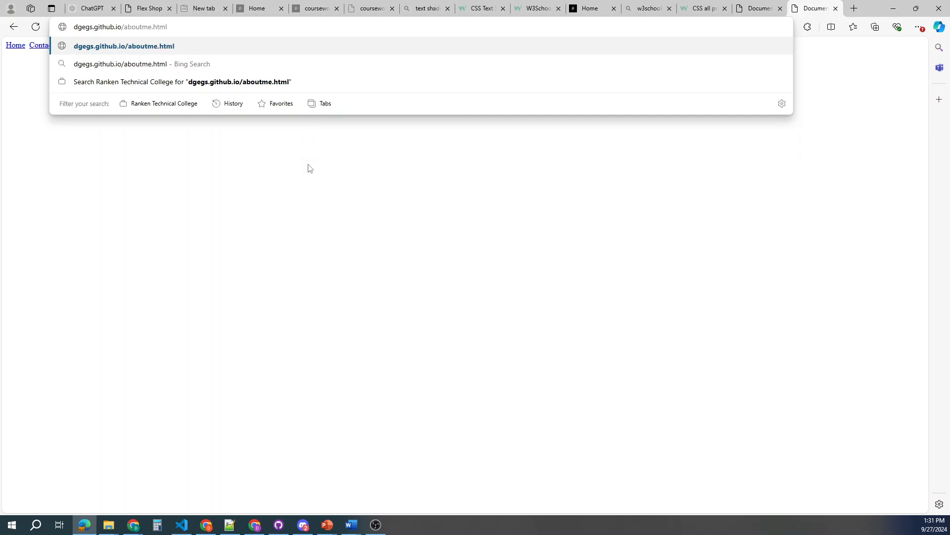
{"action": "key", "text": "BackSpace"}
{"action": "key", "text": "BackSpace"}
{"action": "key", "text": "BackSpace"}
{"action": "key", "text": "BackSpace"}
{"action": "key", "text": "BackSpace"}
{"action": "key", "text": "BackSpace"}
{"action": "key", "text": "BackSpace"}
{"action": "key", "text": "BackSpace"}
{"action": "key", "text": "BackSpace"}
{"action": "key", "text": "BackSpace"}
{"action": "key", "text": "BackSpace"}
{"action": "key", "text": "BackSpace"}
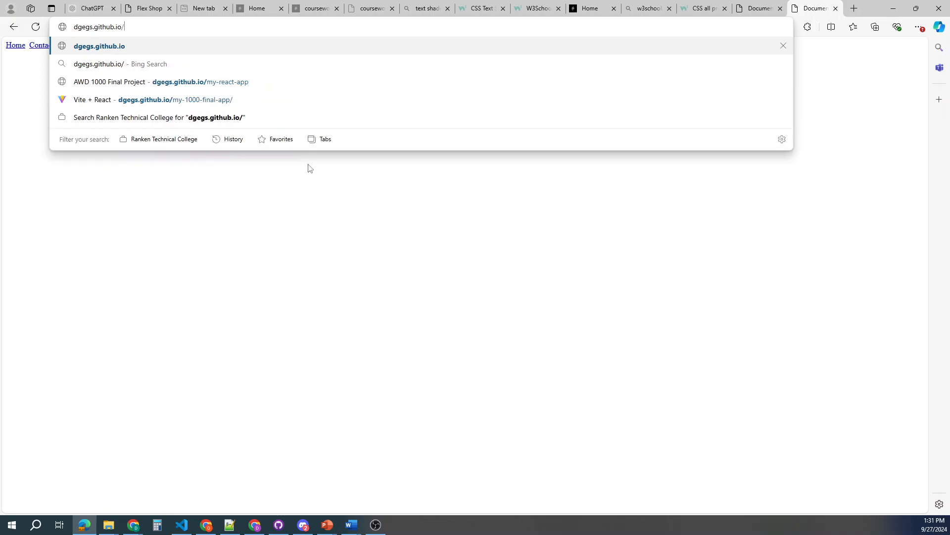
Step: Re-enter dgegs1.github.io as the path after dgegs.github.io/ in the web address
{"action": "type", "text": "dgegs1"}
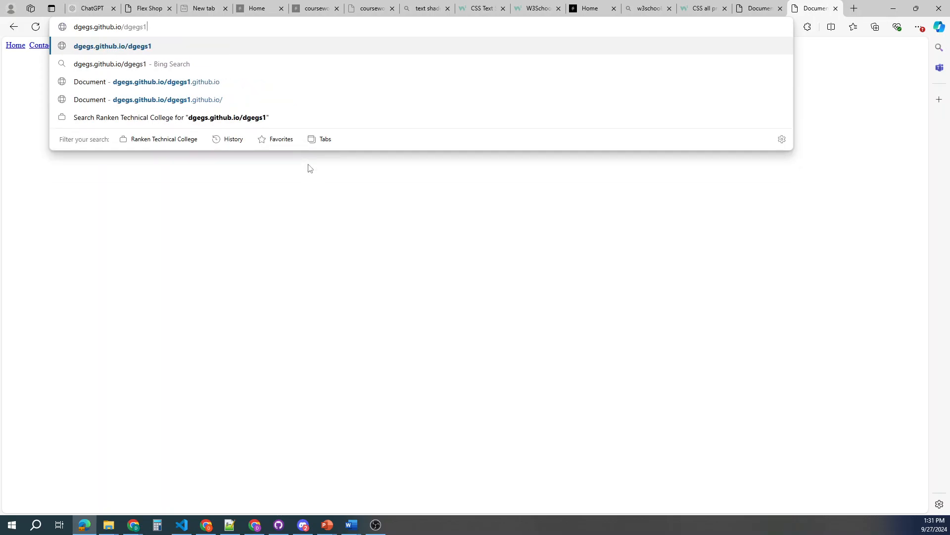
{"action": "type", "text": "@@"}
{"action": "type", "text": "1.gitb"}
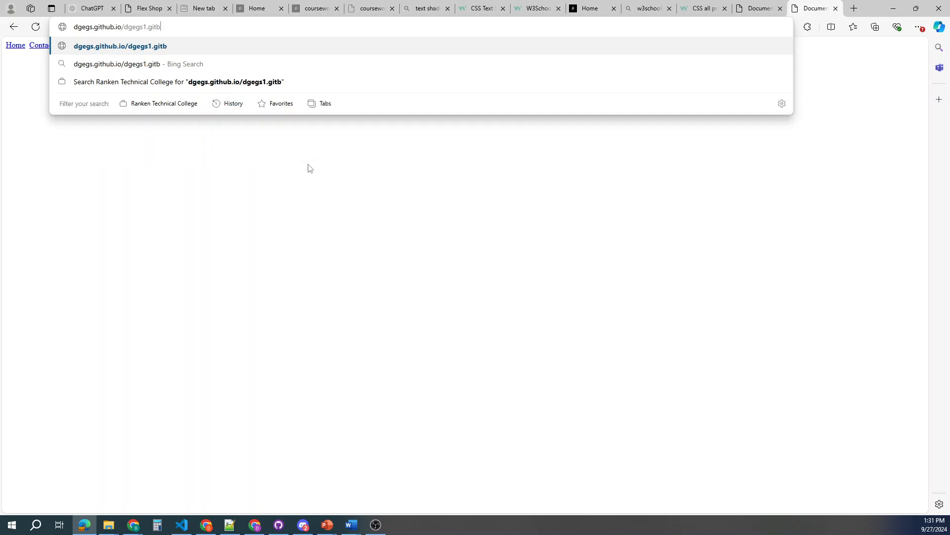
{"action": "key", "text": "BackSpace"}
{"action": "type", "text": "hub.io"}
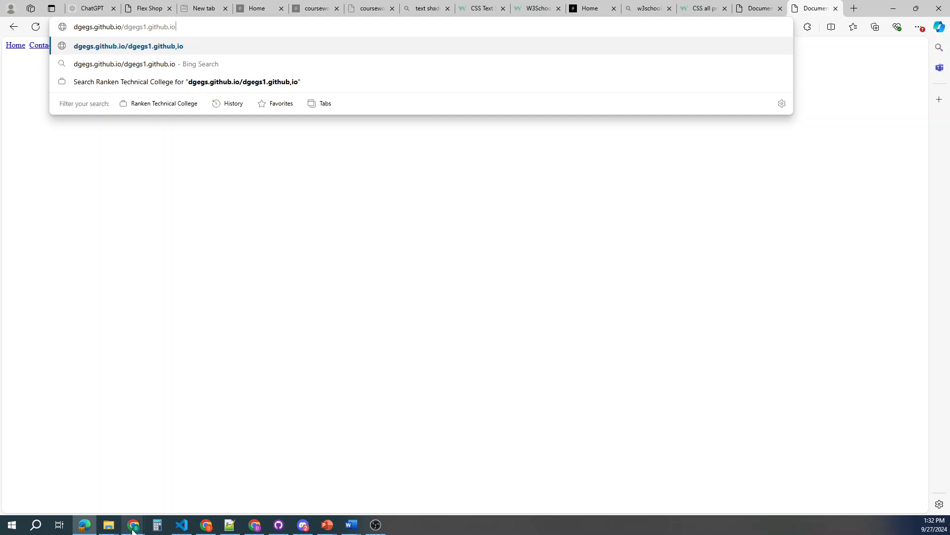
Step: Switch to GitHub in Chrome and compare the files in the dgegs.github.io and dgegs1.github.io repositories
{"action": "mouse_move", "coordinate": [133, 530]}
{"action": "left_click", "coordinate": [321, 483]}
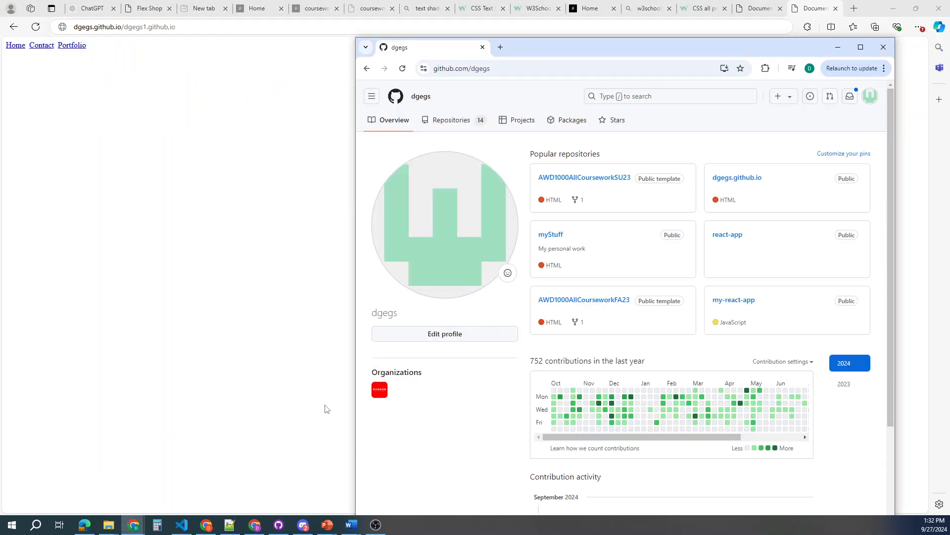
{"action": "left_click", "coordinate": [742, 179]}
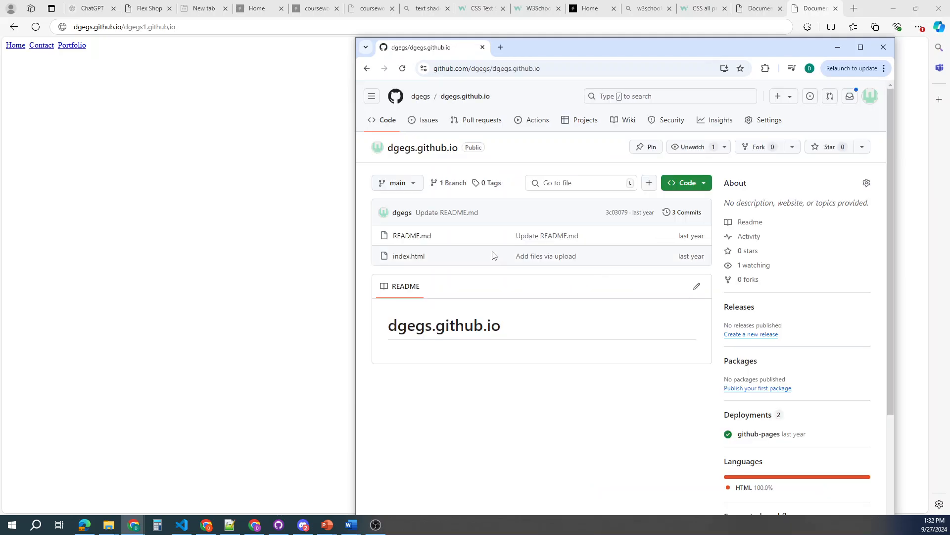
{"action": "left_click", "coordinate": [366, 69]}
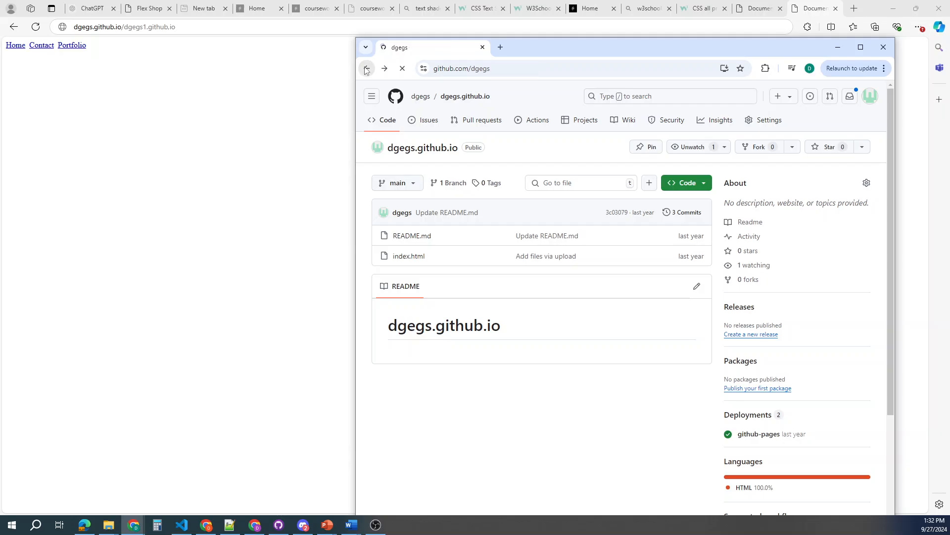
{"action": "left_click", "coordinate": [366, 70]}
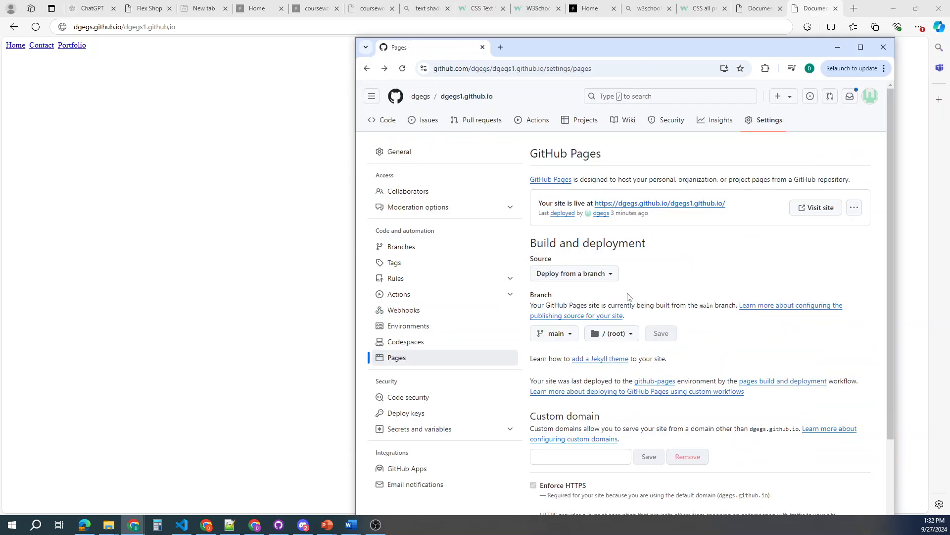
{"action": "left_click", "coordinate": [389, 119]}
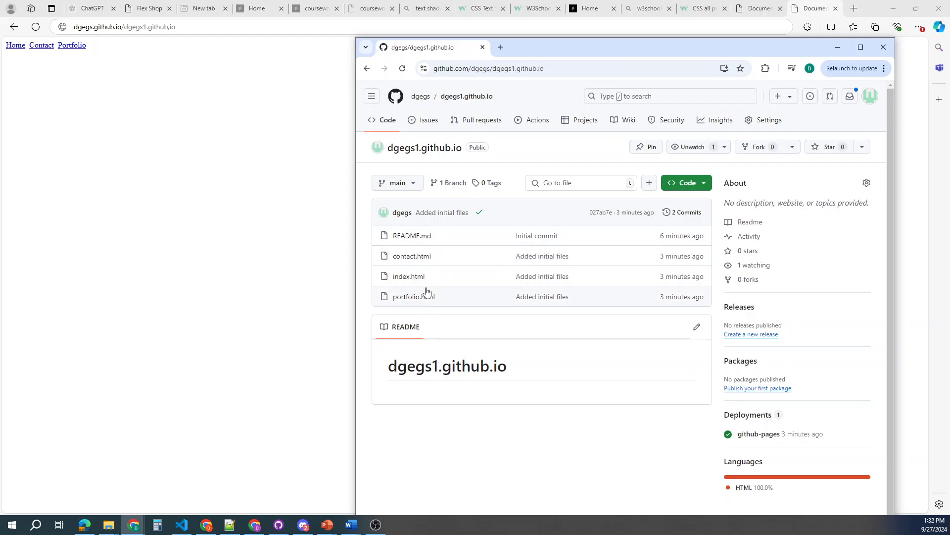
Step: Switch back to Microsoft Edge, try to load dgegs.github.io/dgegs1.github.io from the entered address, and return to the previous page
{"action": "left_click", "coordinate": [214, 212]}
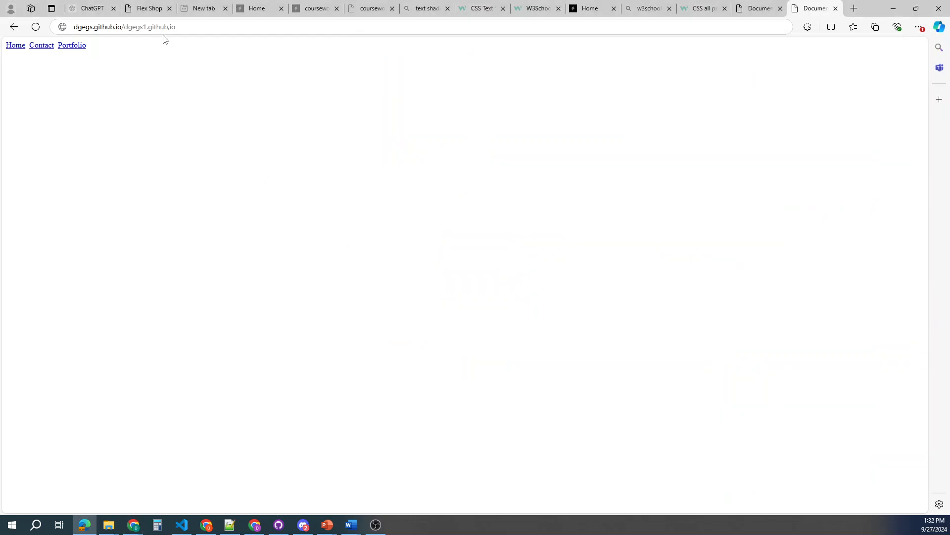
{"action": "left_click", "coordinate": [180, 28]}
{"action": "key", "text": "Return"}
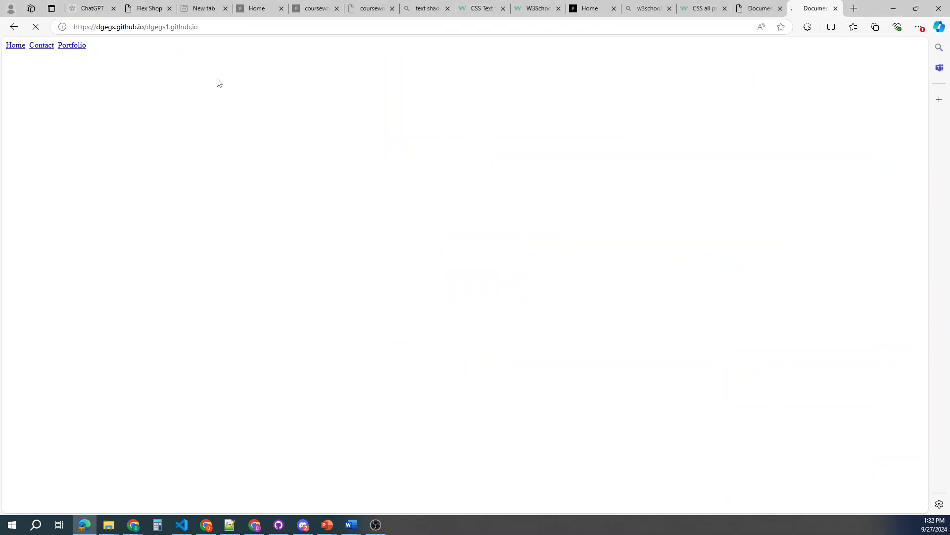
{"action": "left_click", "coordinate": [201, 27]}
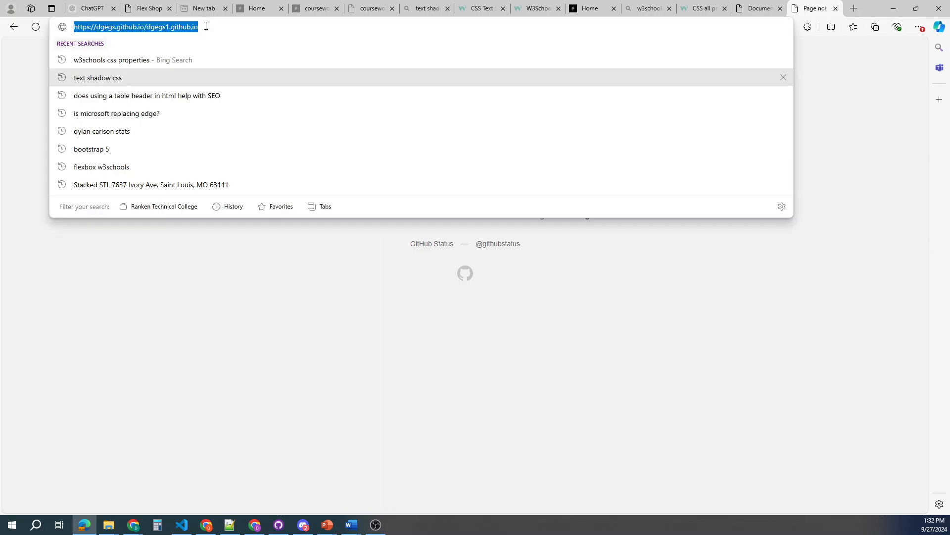
{"action": "left_click", "coordinate": [143, 30]}
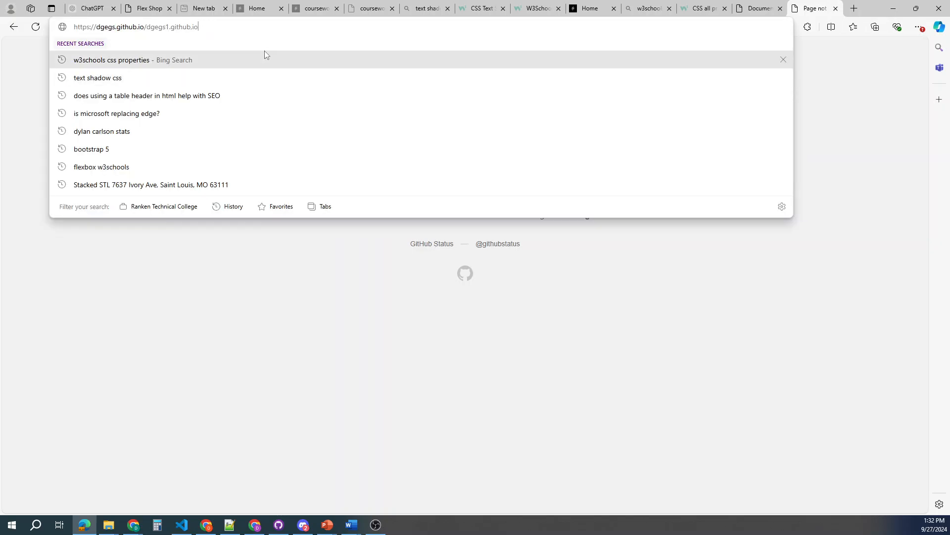
{"action": "key", "text": "Return"}
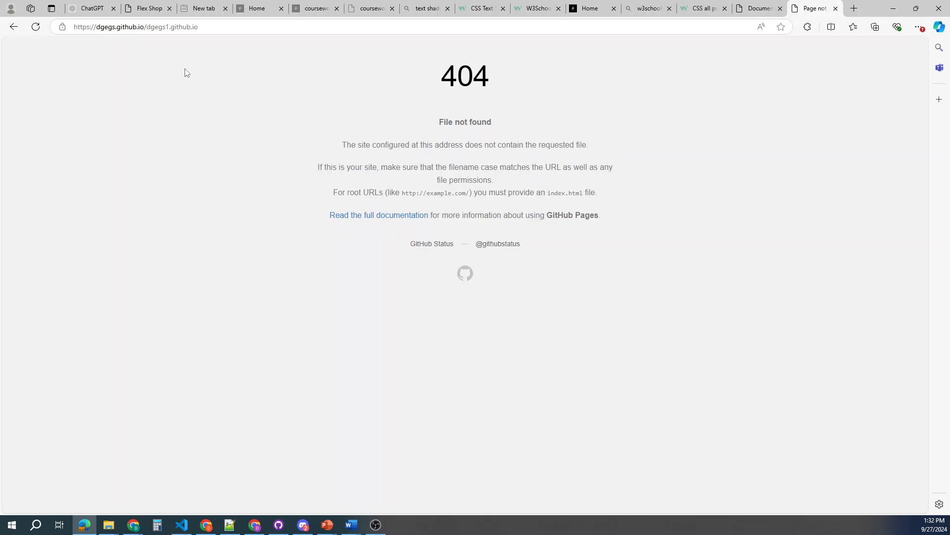
{"action": "left_click", "coordinate": [14, 29]}
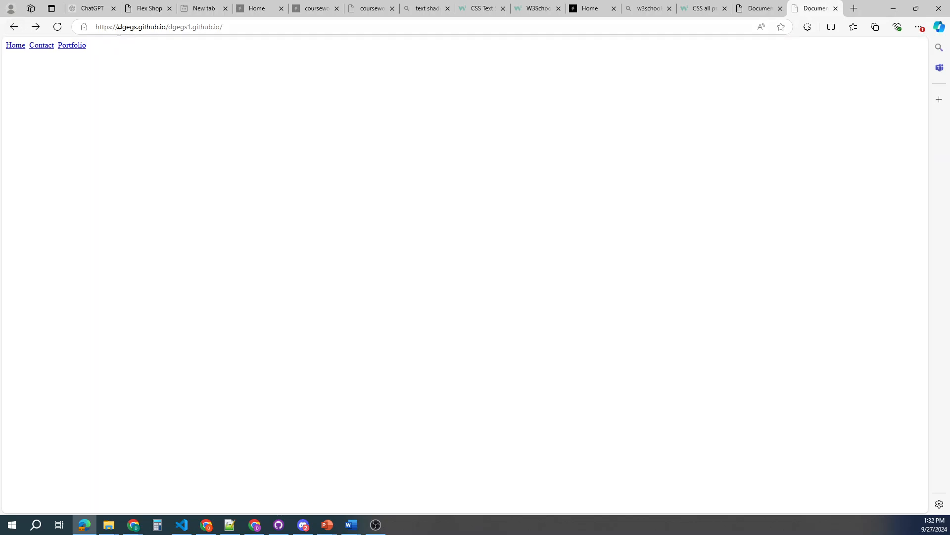